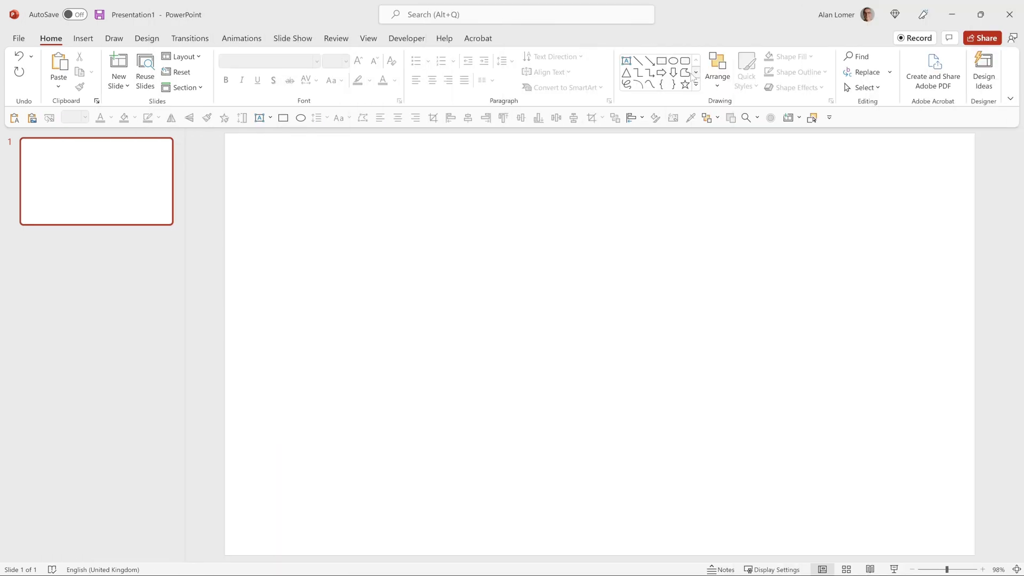
Step: Insert an oval and size it to 10 cm high by 3.5 cm wide
left_click(674, 62)
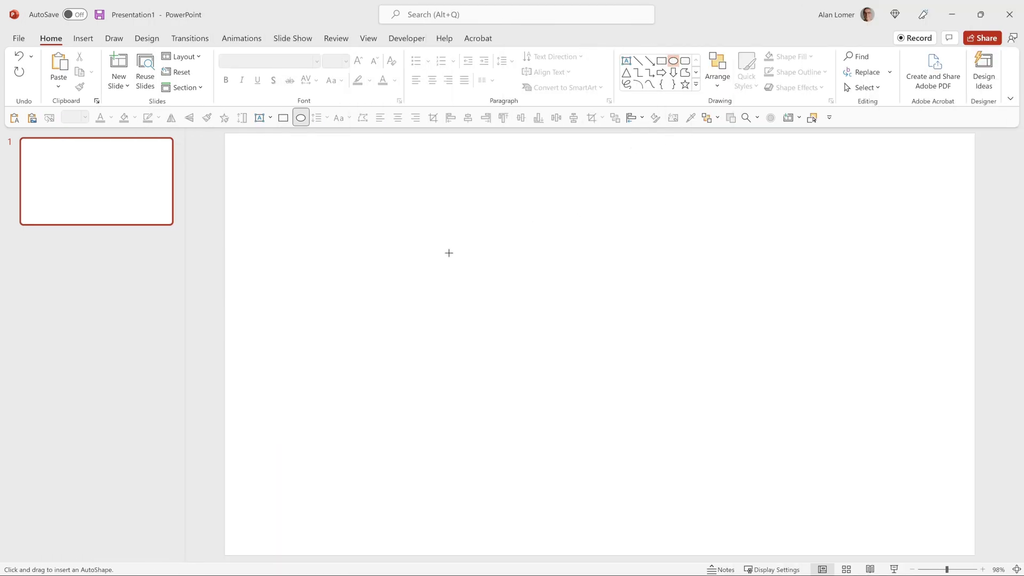
left_click(446, 255)
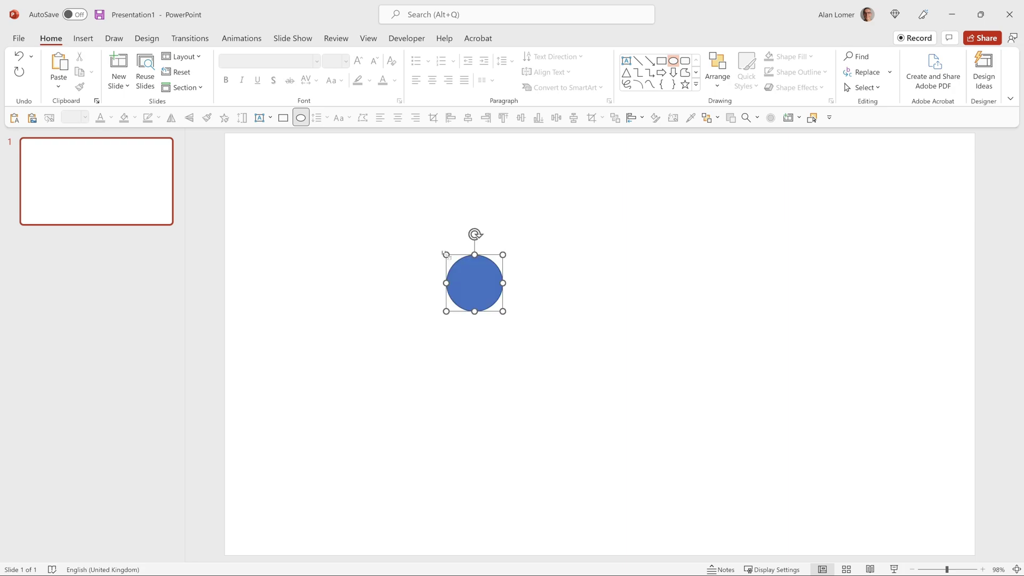
right_click(479, 272)
left_click(513, 546)
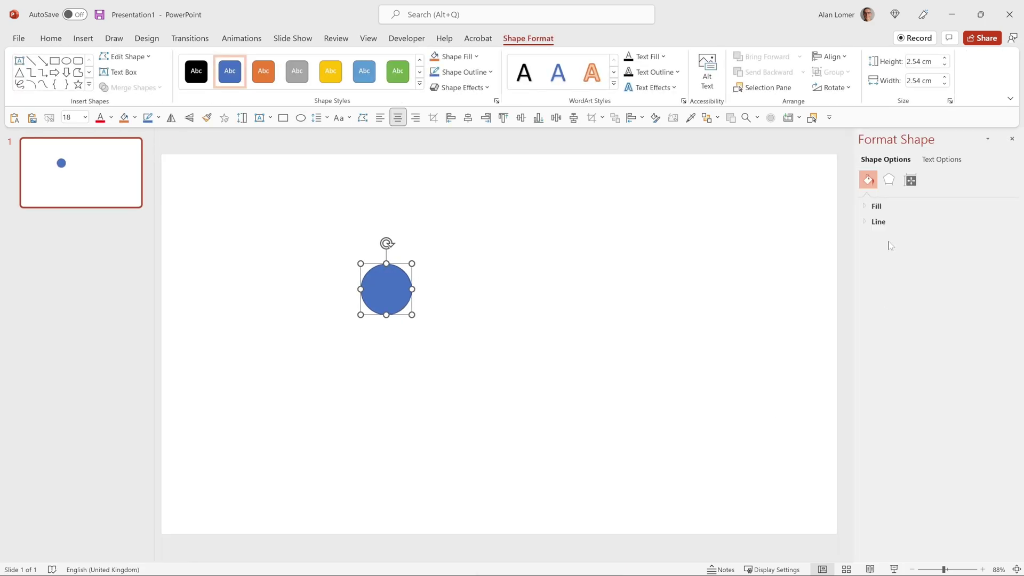
left_click(912, 180)
left_click(870, 207)
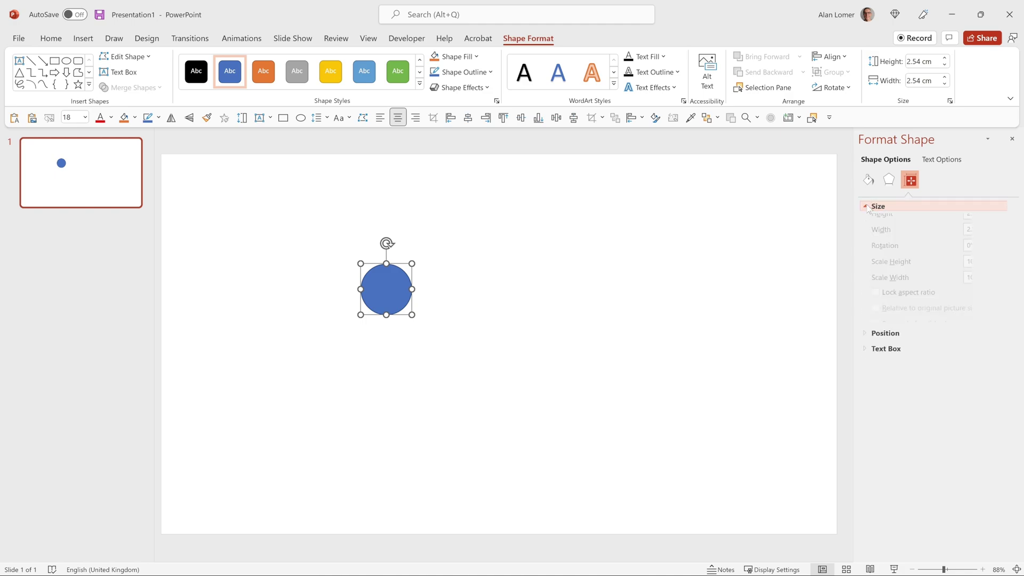
key("Tab")
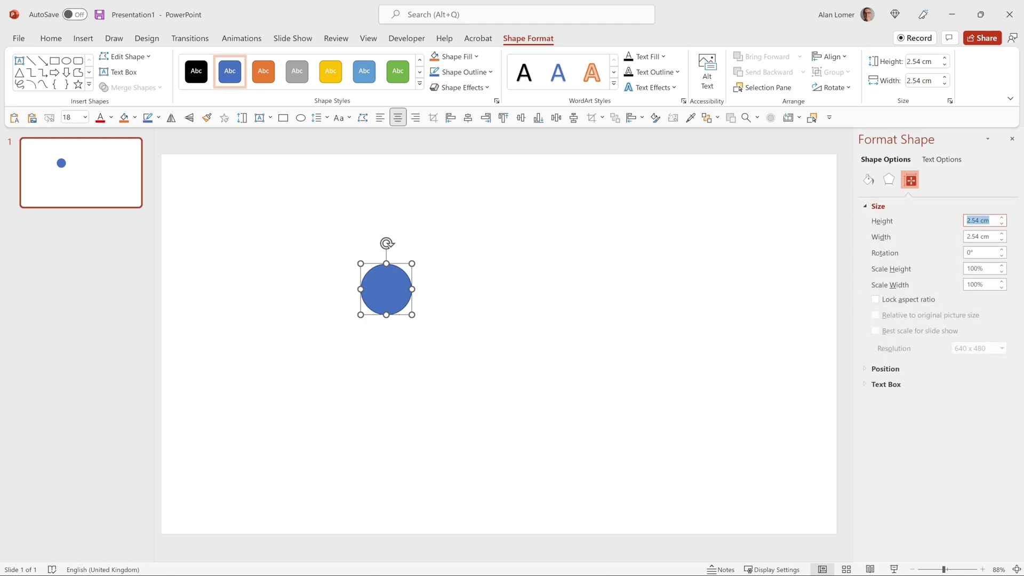
type("10")
key("Tab")
type("3.5")
key("Tab")
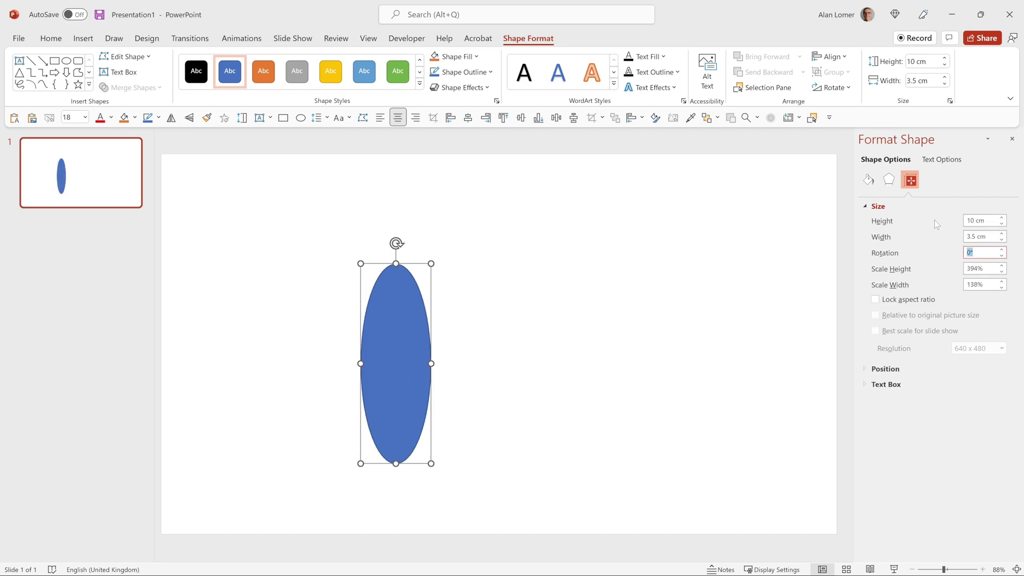
Step: Centre the ellipse on the slide and give it a 6 pt dark grey outline
left_click(468, 118)
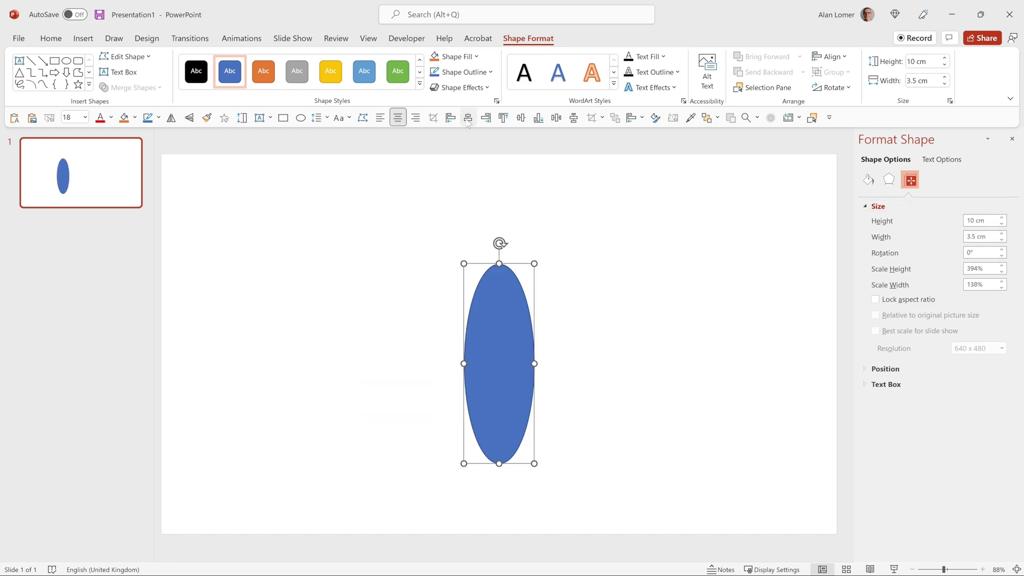
left_click(521, 118)
left_click(869, 180)
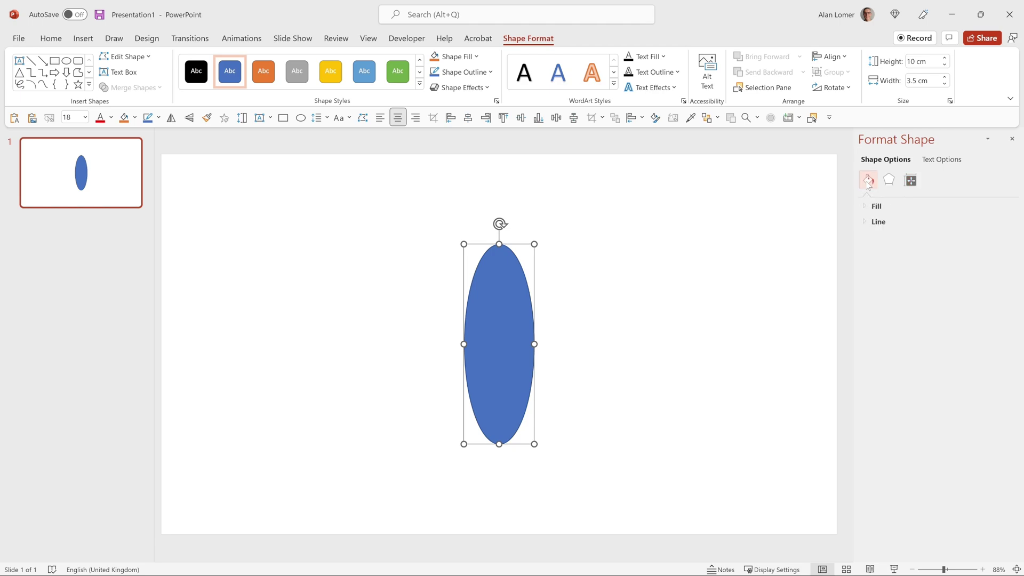
left_click(866, 223)
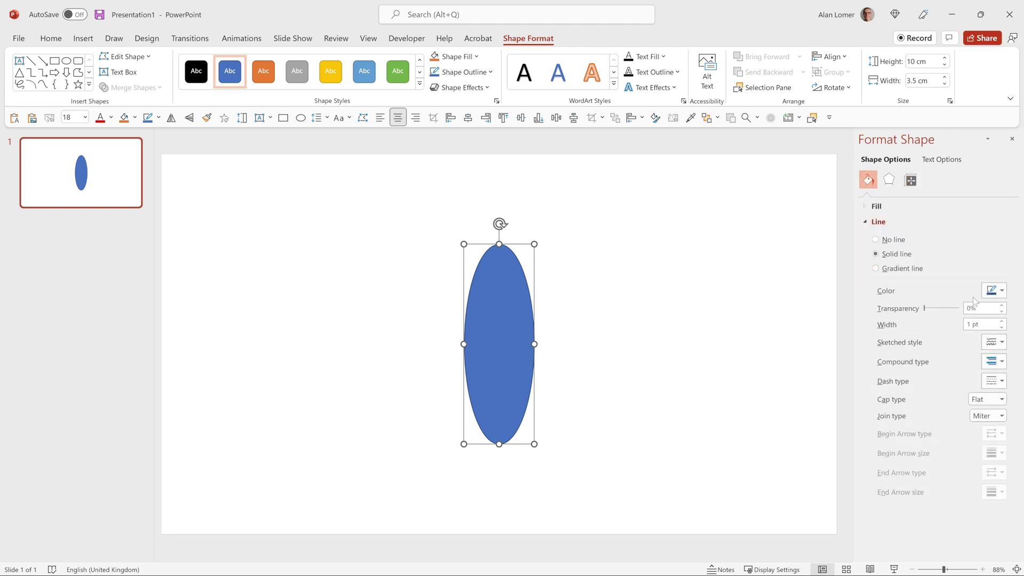
triple_click(982, 325)
type("6")
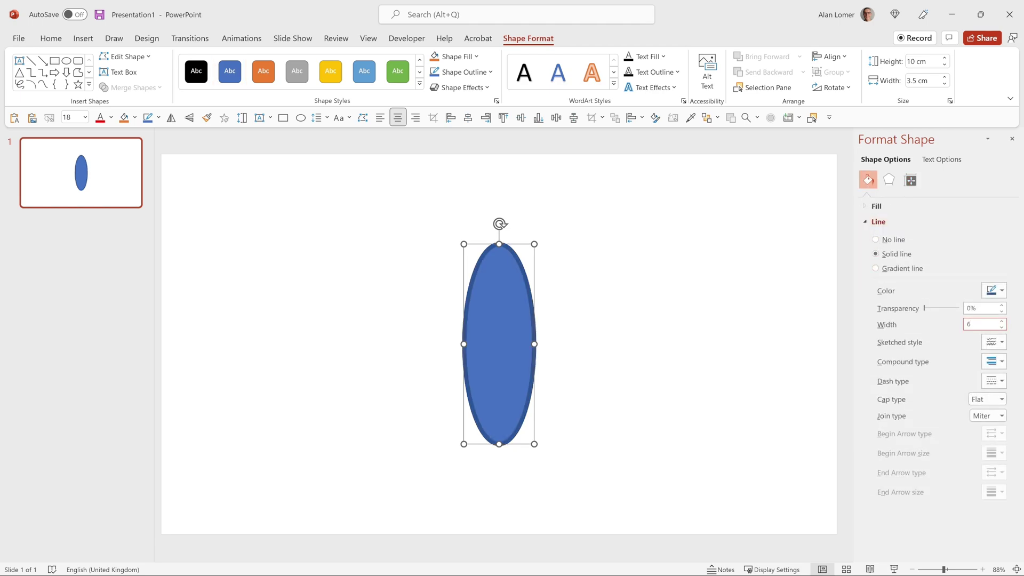
left_click(994, 291)
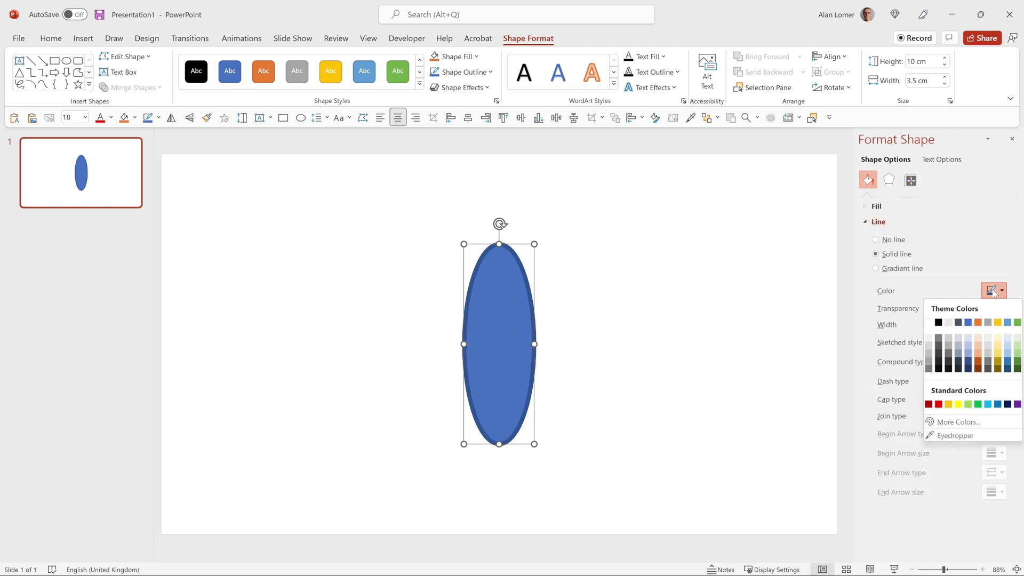
left_click(939, 346)
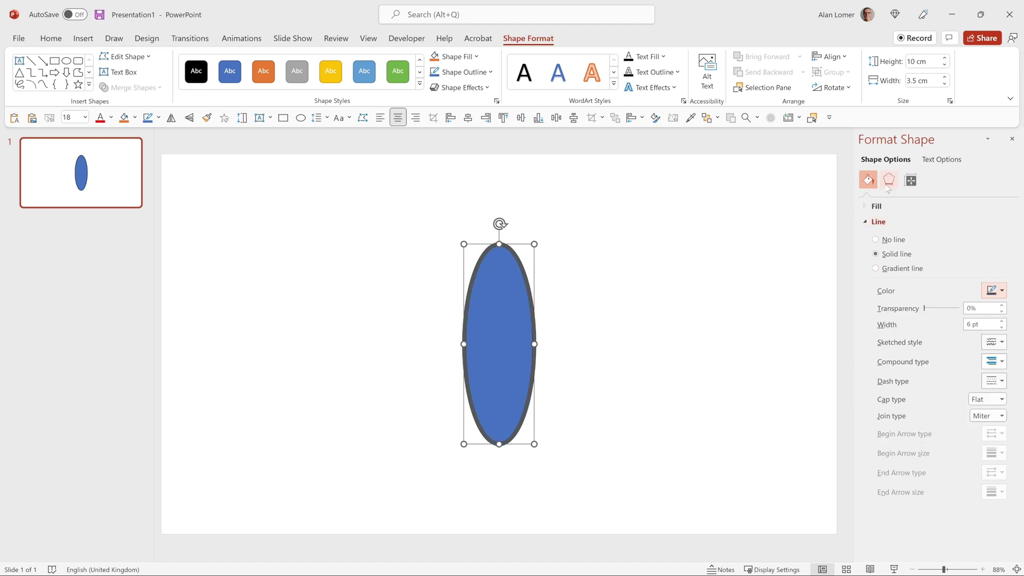
Step: Remove the ellipse's blue fill so only the outline remains
left_click(875, 206)
left_click(877, 224)
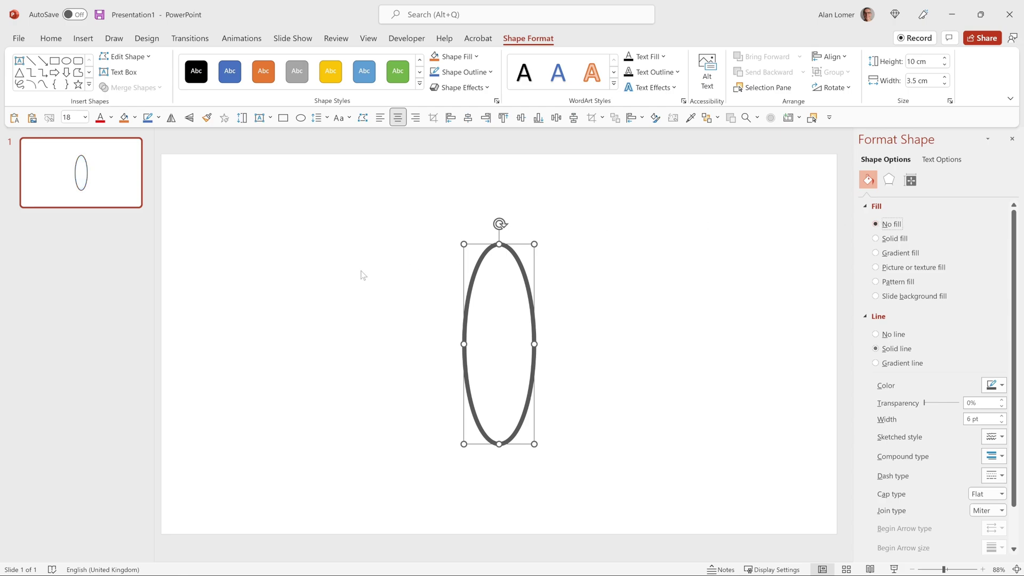
left_click(427, 326)
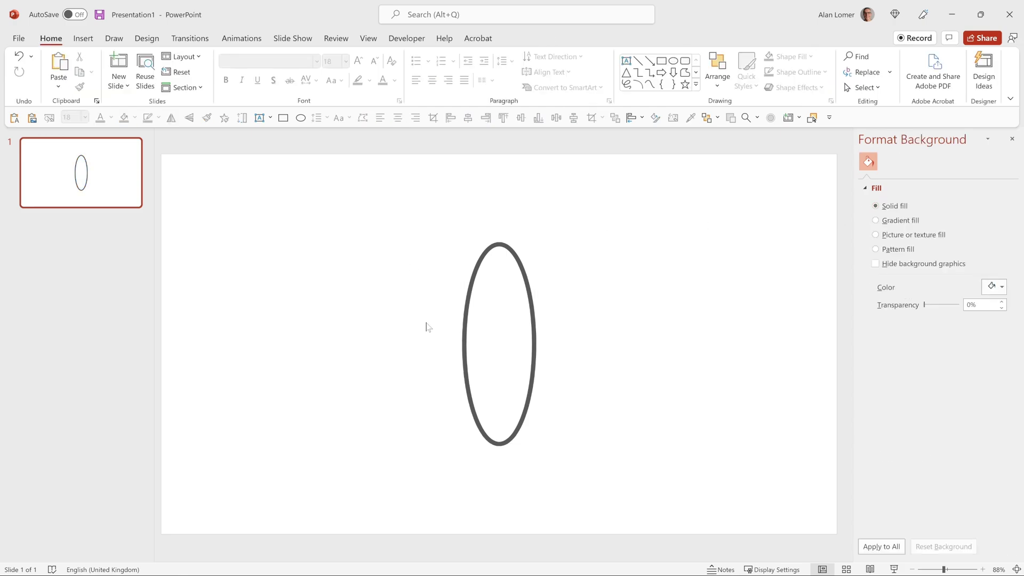
Step: Duplicate the ellipse over the original and rotate the copy diagonally
left_click(530, 271)
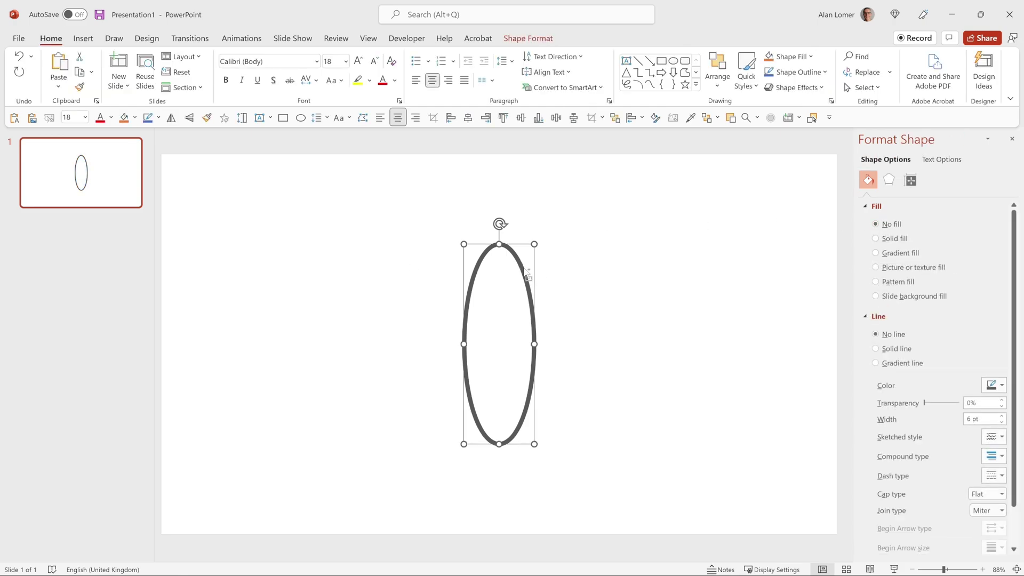
key("ctrl+d")
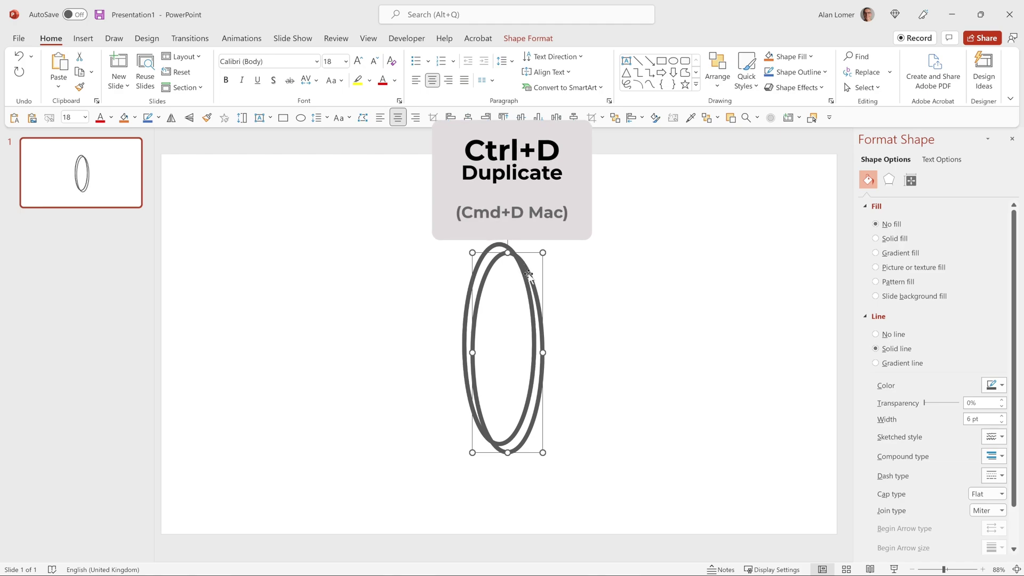
left_click_drag(529, 274, 521, 265)
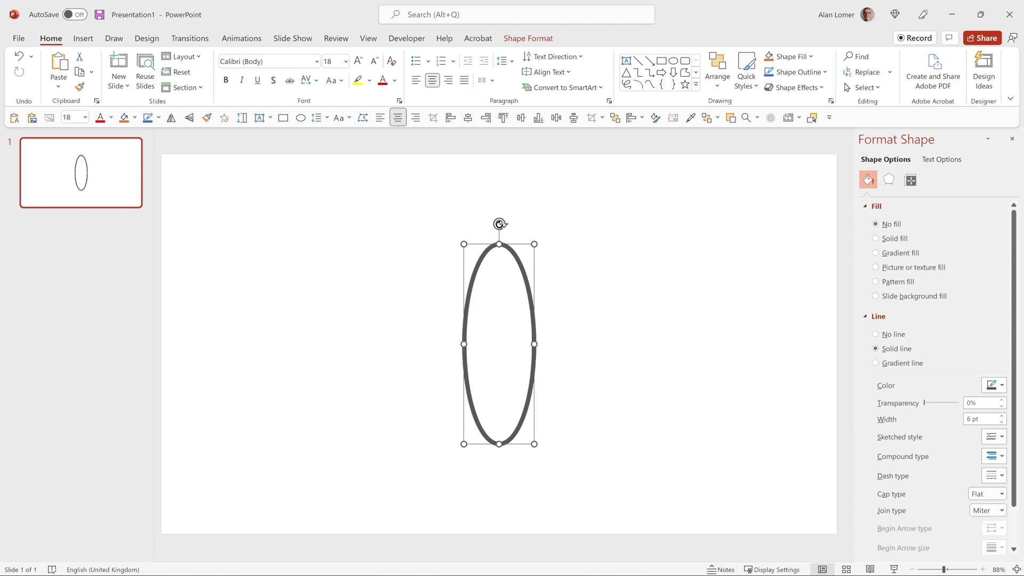
left_click_drag(499, 224, 596, 306)
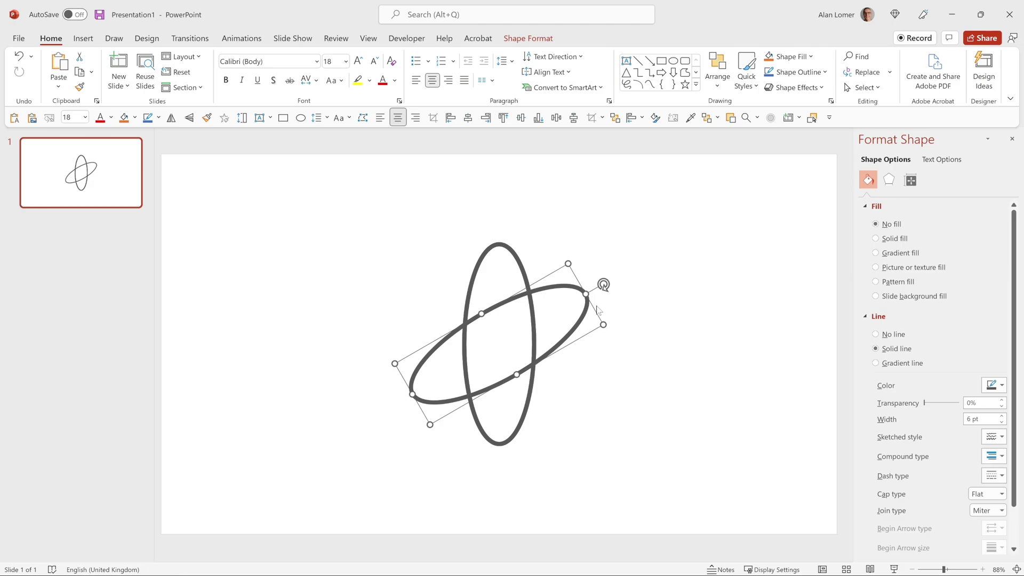
Step: Add a second ellipse copy over the original, tilted the opposite way
left_click(518, 257)
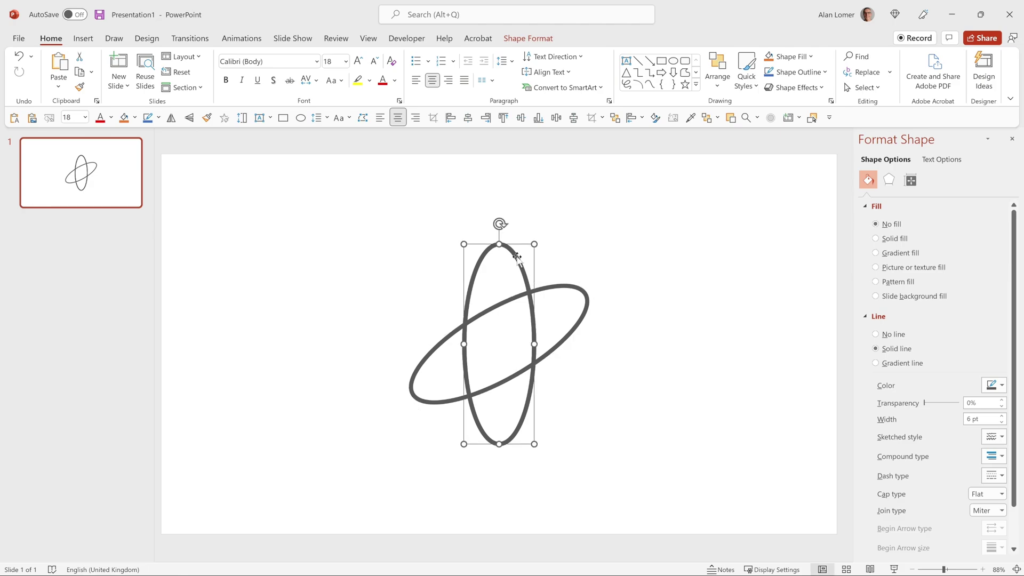
key("ctrl+d")
left_click_drag(527, 267, 517, 257)
left_click_drag(498, 221, 398, 275)
left_click(416, 239)
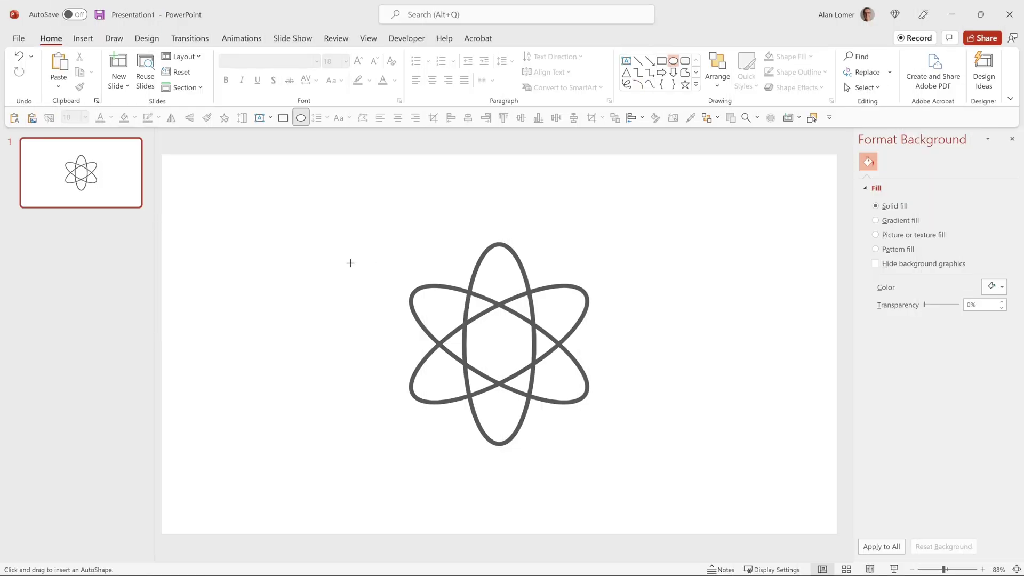
Step: Insert a small circle sized 1.5 cm by 1.5 cm
left_click(373, 217)
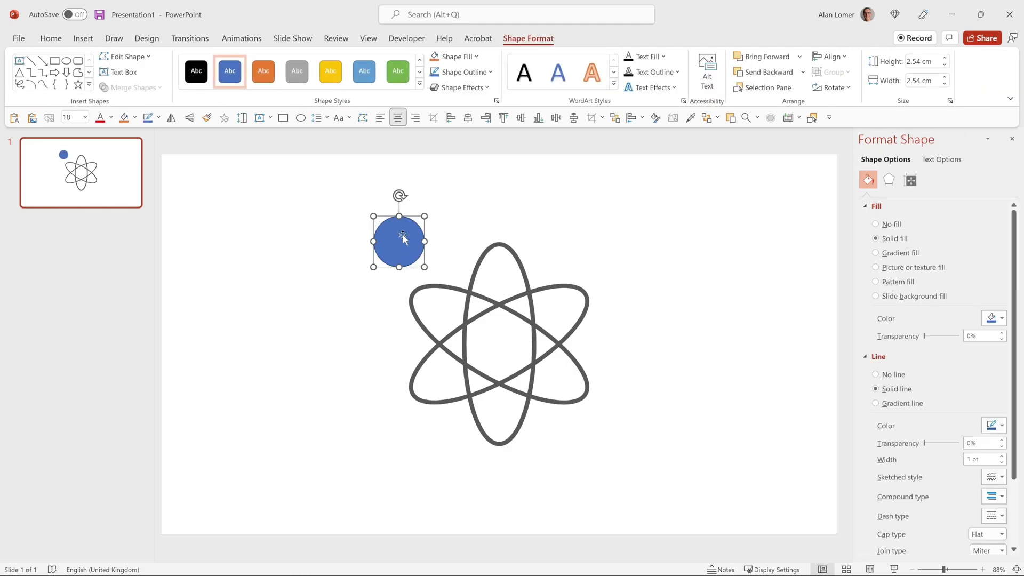
left_click(911, 181)
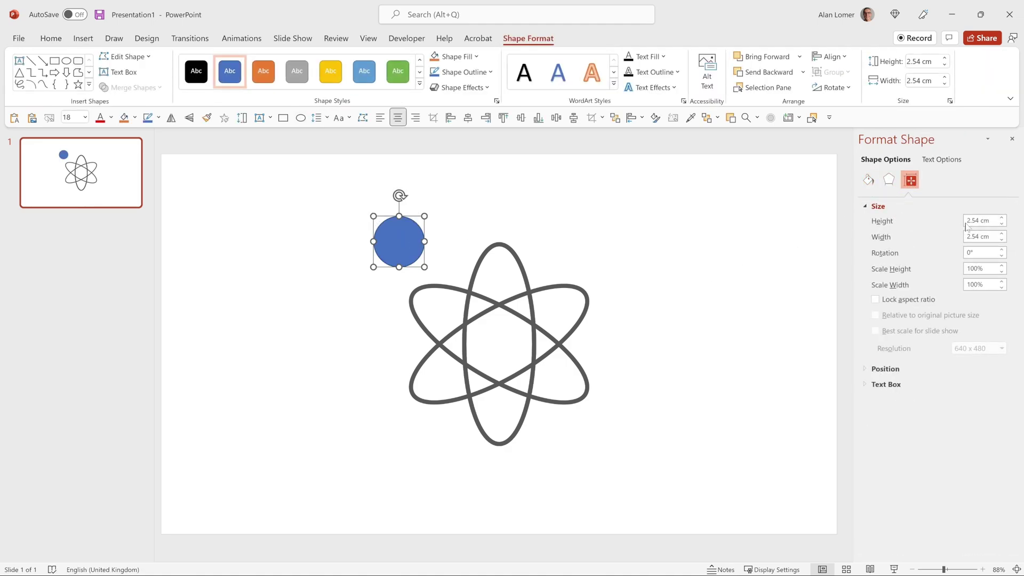
left_click(992, 224)
type("1.5")
key("Tab")
type("1")
key("Tab")
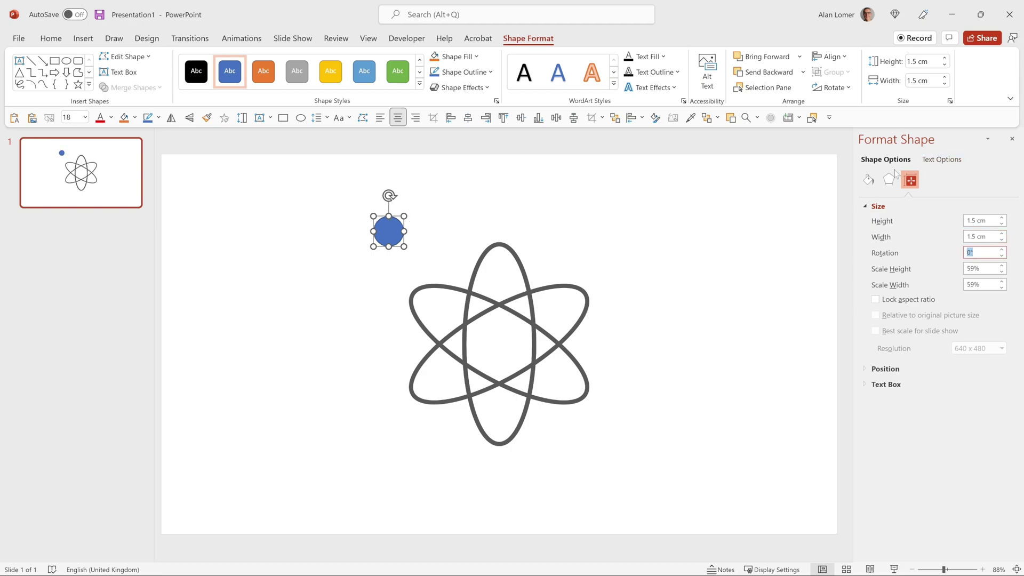
Step: Fill the small circle dark grey and set its line to No line
left_click(868, 180)
left_click(993, 319)
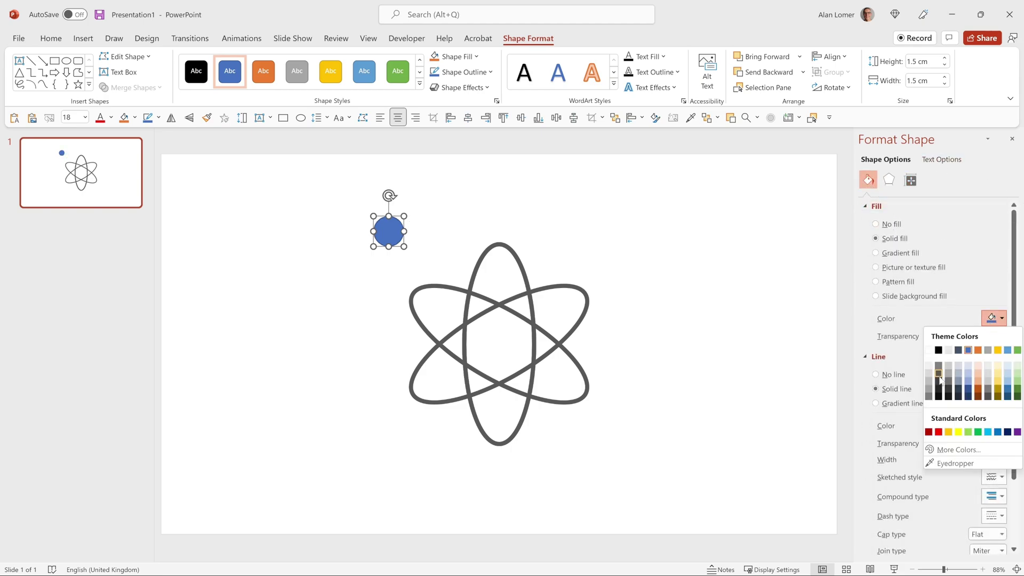
left_click(939, 374)
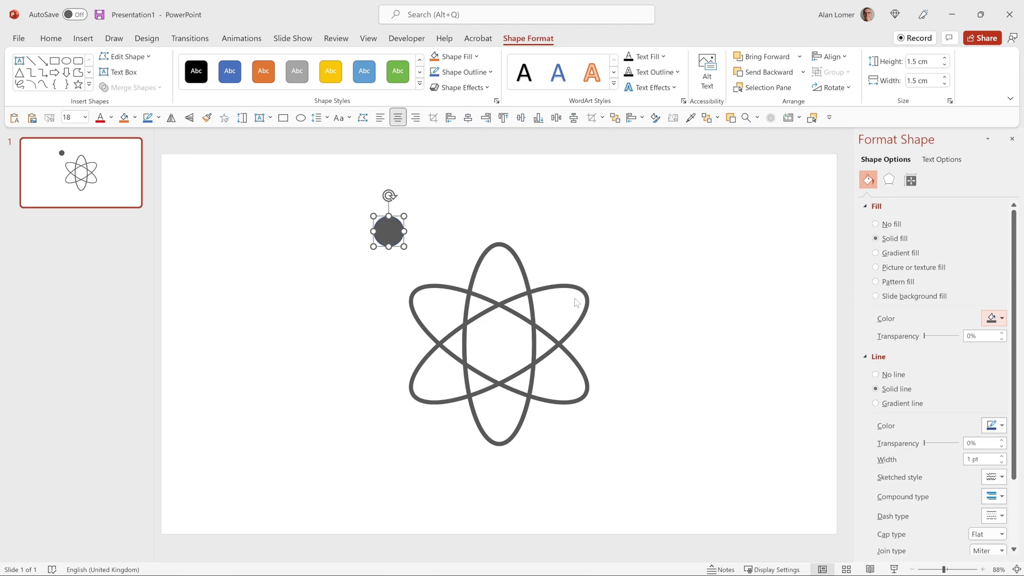
left_click(892, 376)
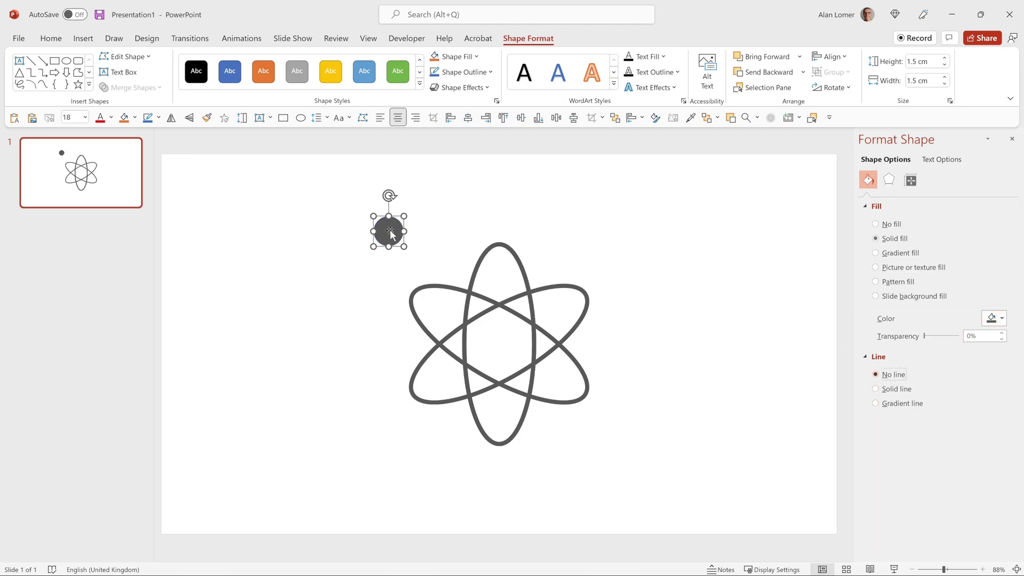
Step: Place the dot on the left orbit crossing, aligned to the atom's middle
left_click_drag(389, 230, 466, 338)
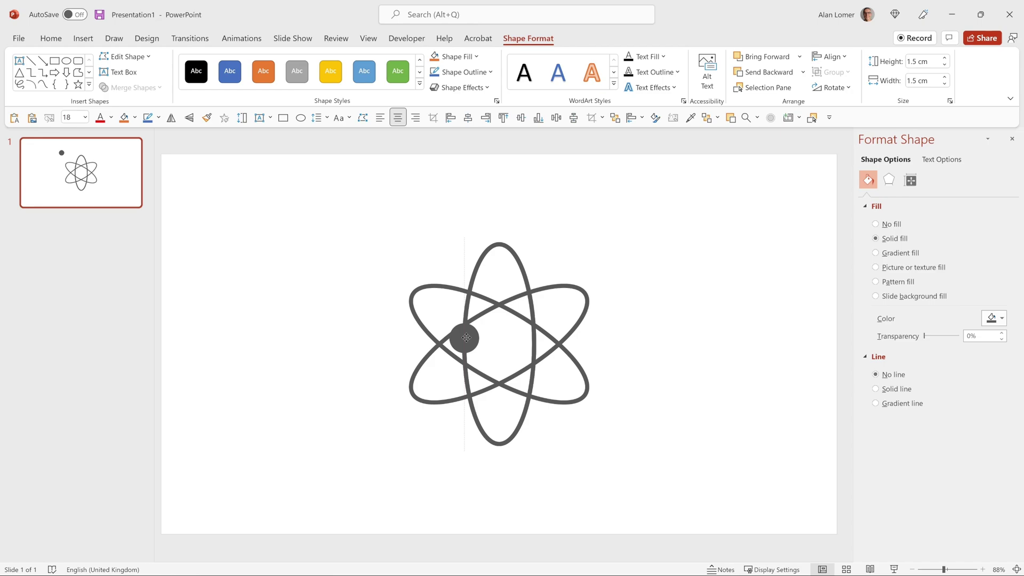
left_click_drag(466, 338, 466, 338)
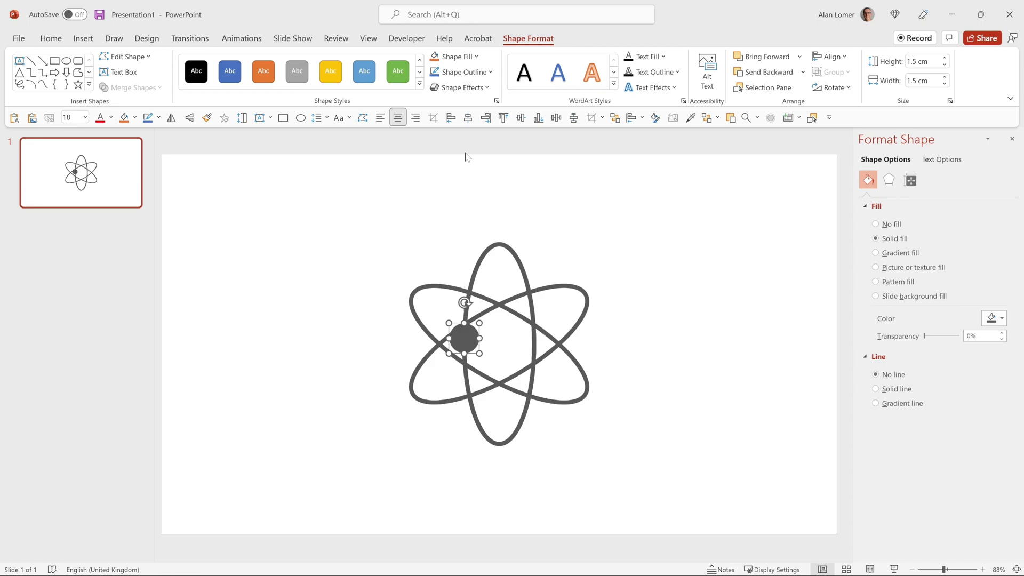
left_click(522, 119)
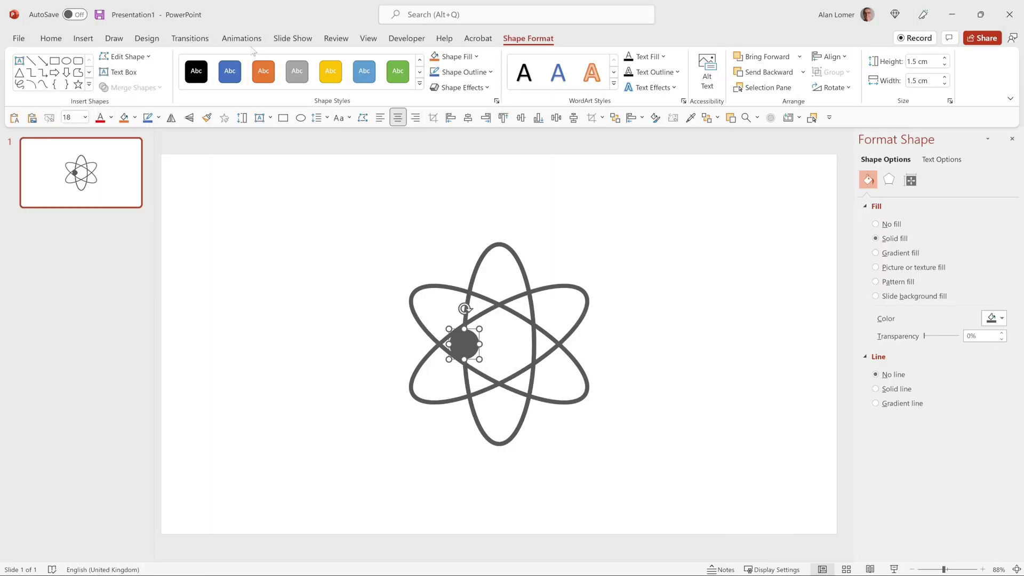
Step: Apply the Circle motion path animation to the dot
left_click(242, 39)
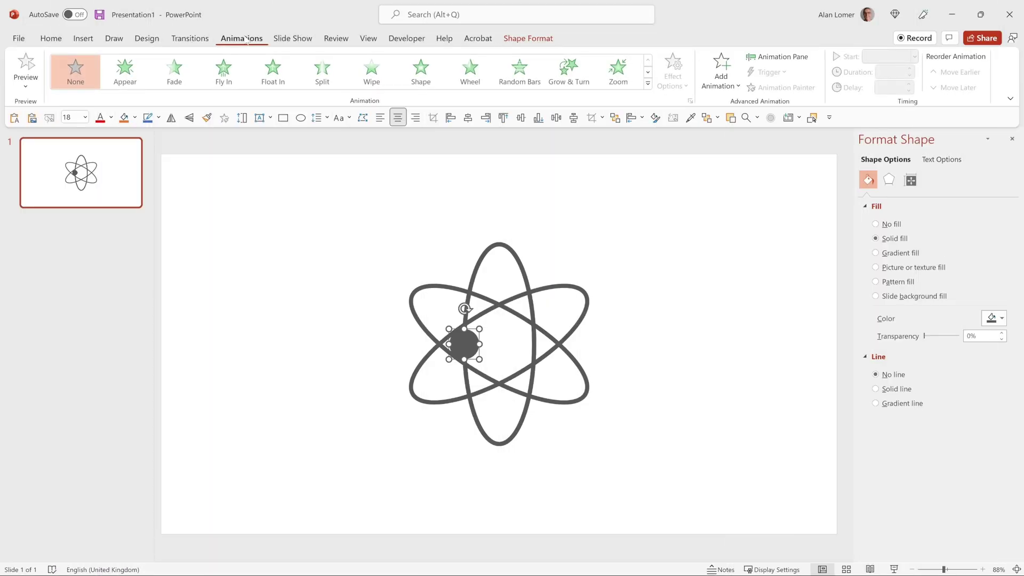
left_click(720, 84)
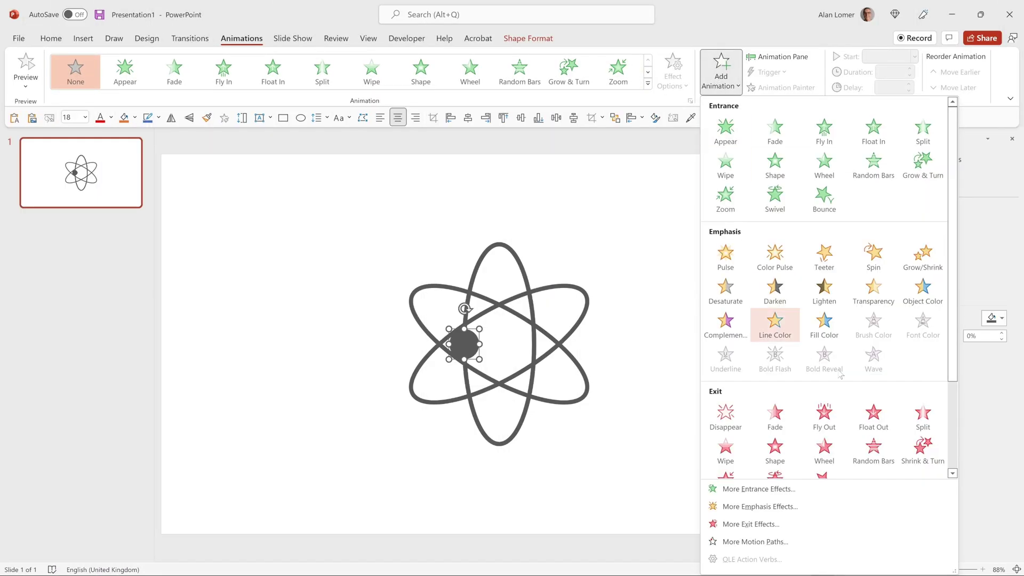
scroll(774, 325, "down", 3)
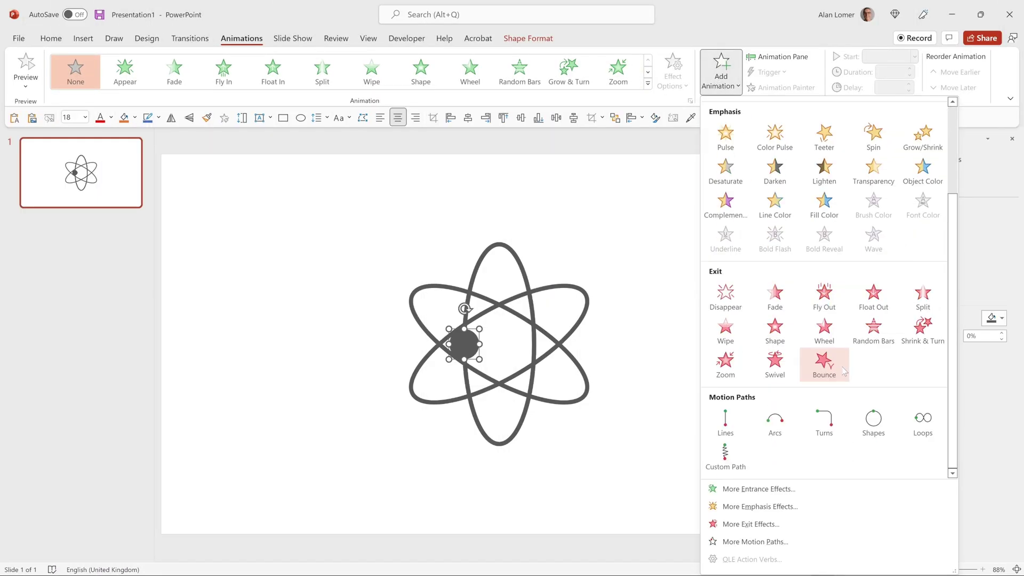
left_click(874, 421)
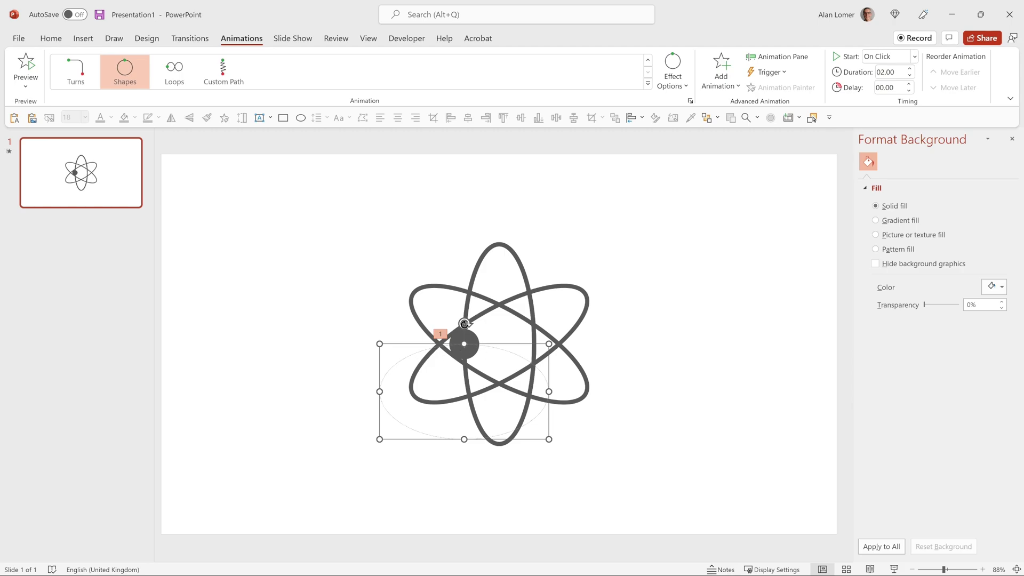
Step: Rotate, move, narrow and stretch the circular path to follow the vertical orbit
left_click_drag(465, 323, 381, 388)
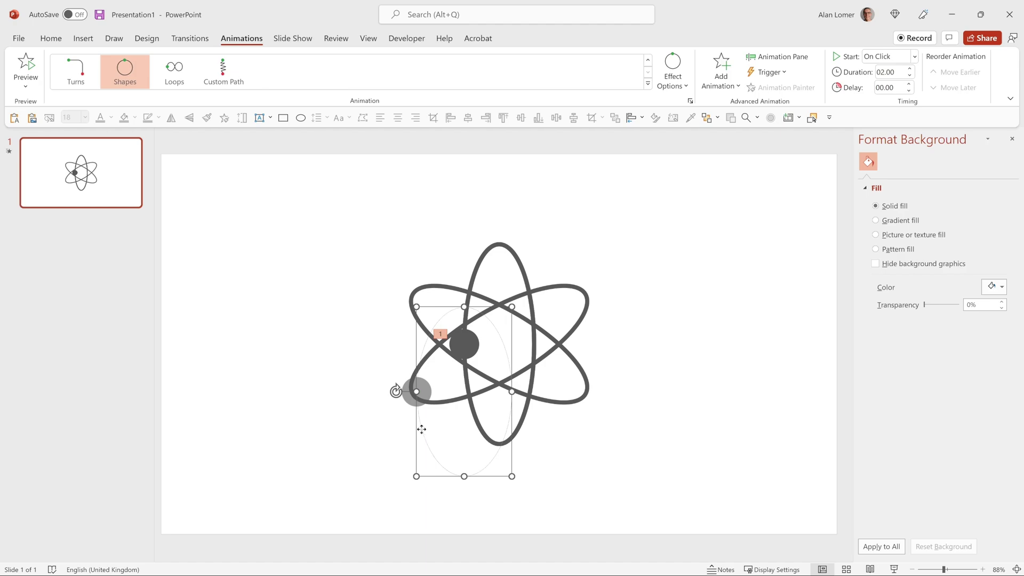
left_click_drag(421, 430, 467, 384)
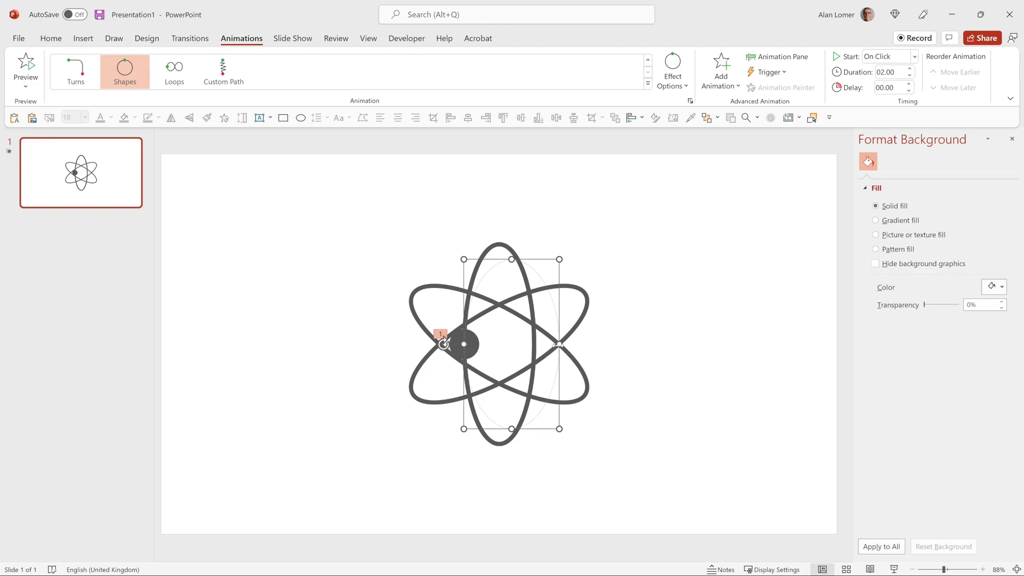
left_click_drag(559, 345, 535, 345)
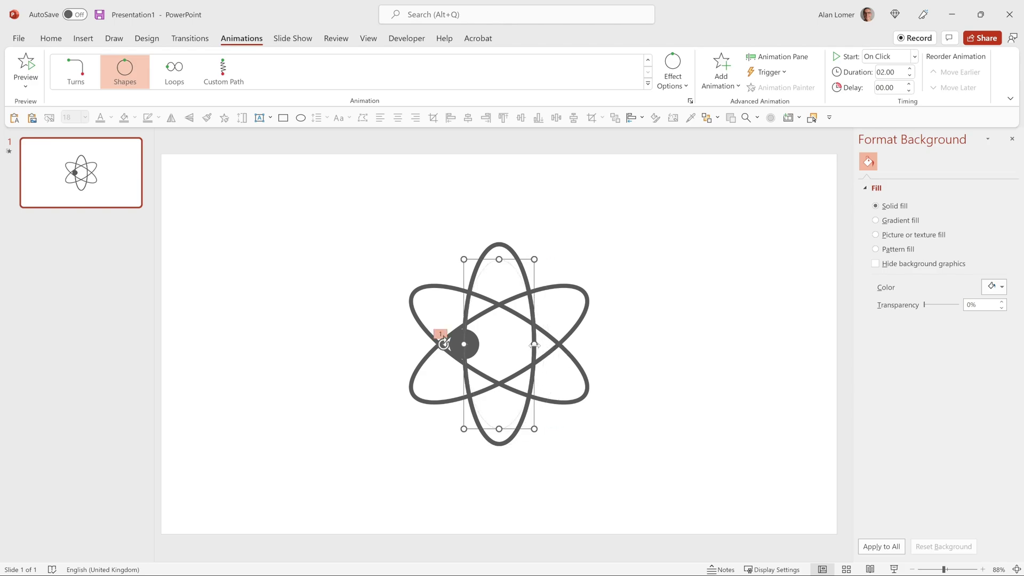
left_click_drag(501, 260, 500, 245)
left_click_drag(499, 427, 499, 444)
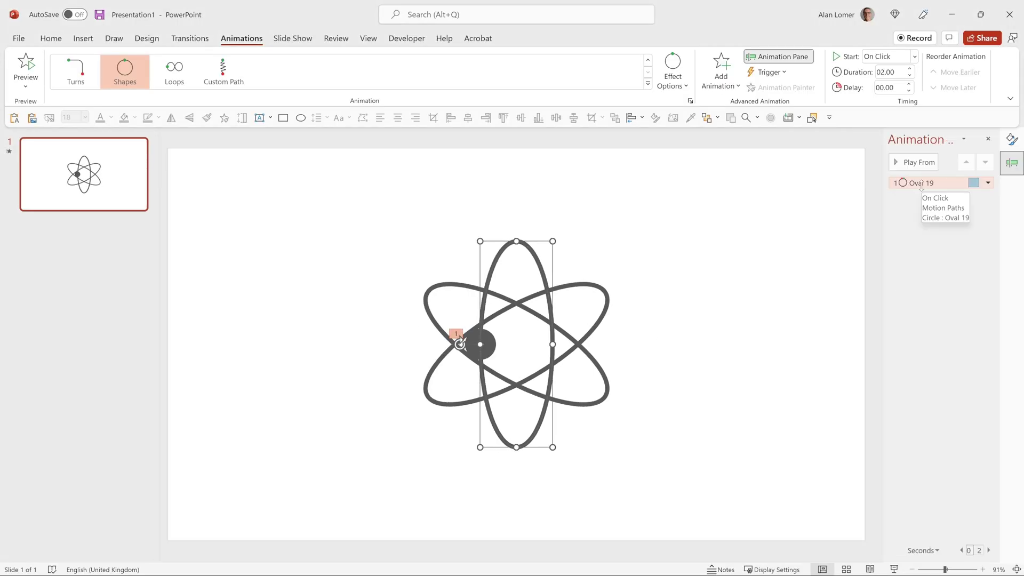
Step: Lower the Smooth start/end sliders and set Repeat to Until End of Slide
double_click(921, 183)
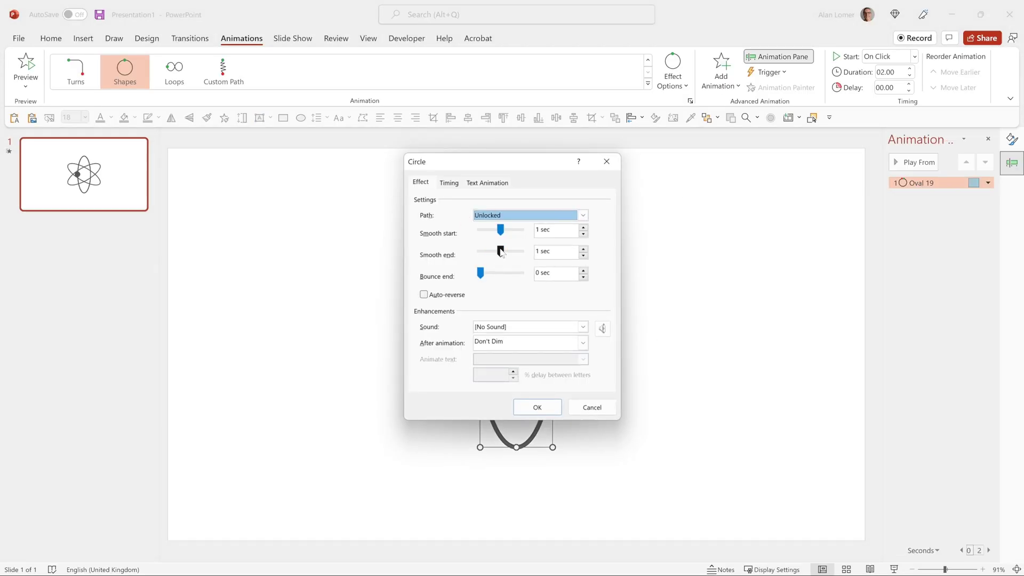
left_click_drag(501, 252, 475, 239)
left_click(449, 183)
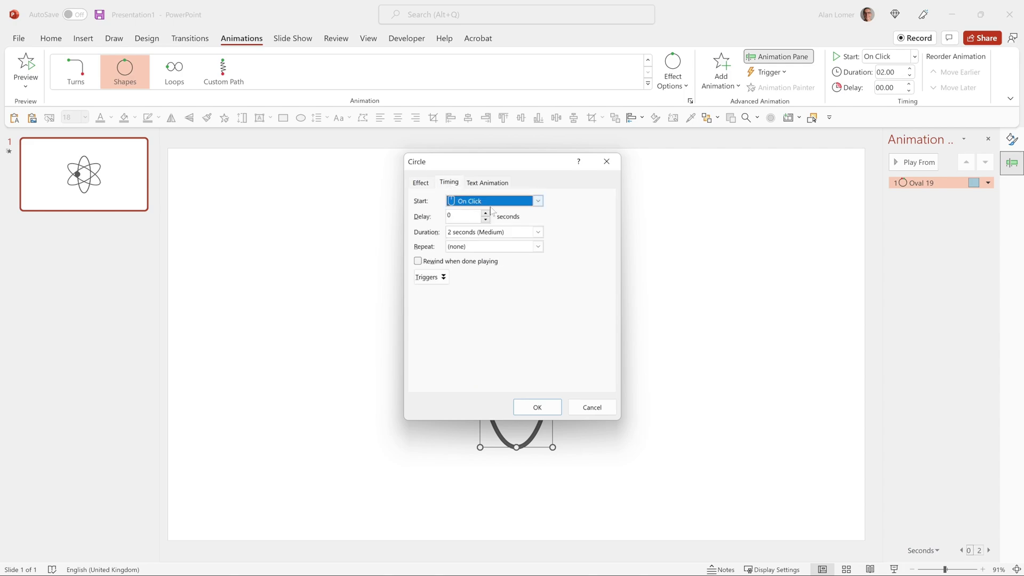
left_click(539, 246)
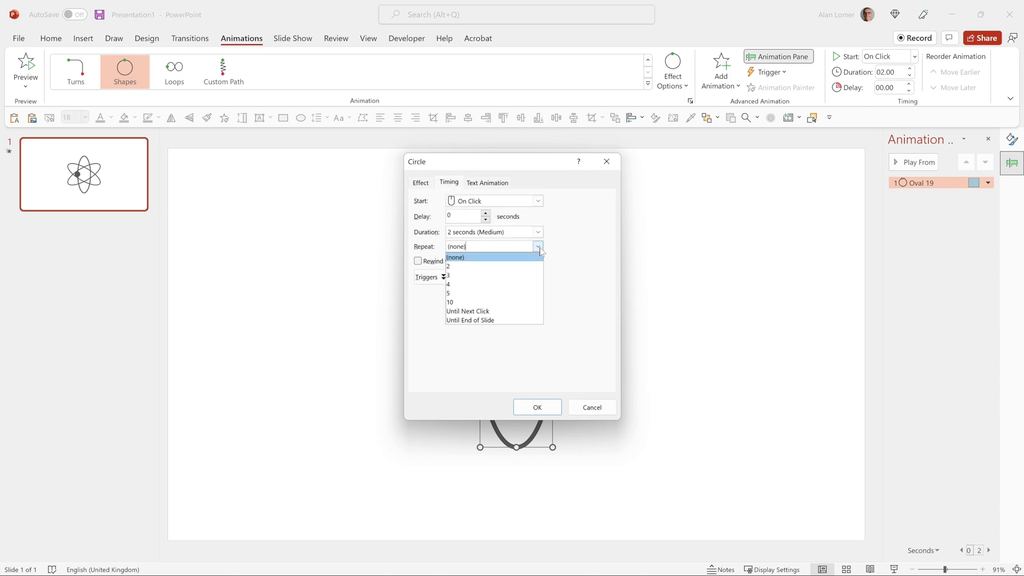
left_click(495, 320)
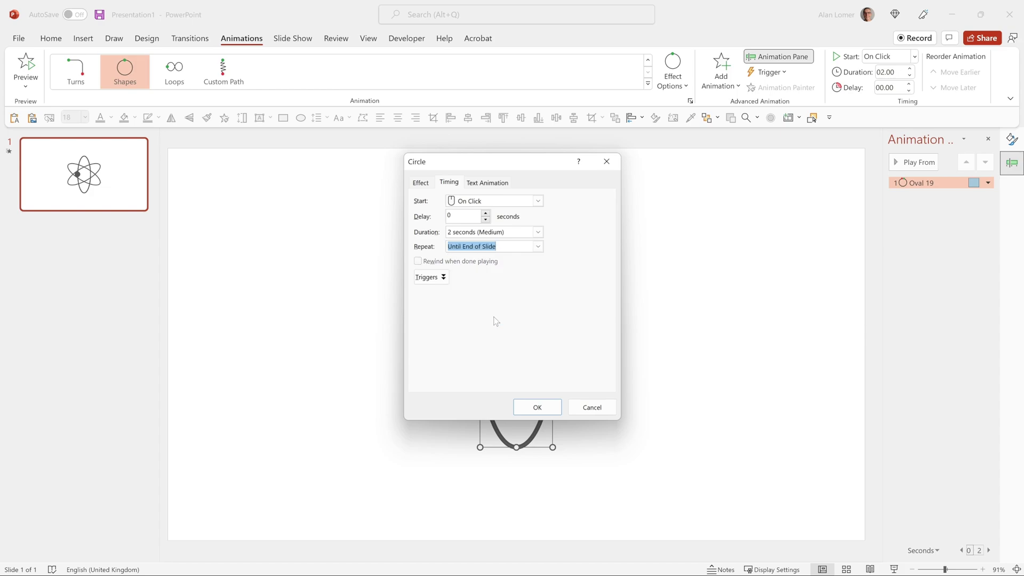
left_click(538, 407)
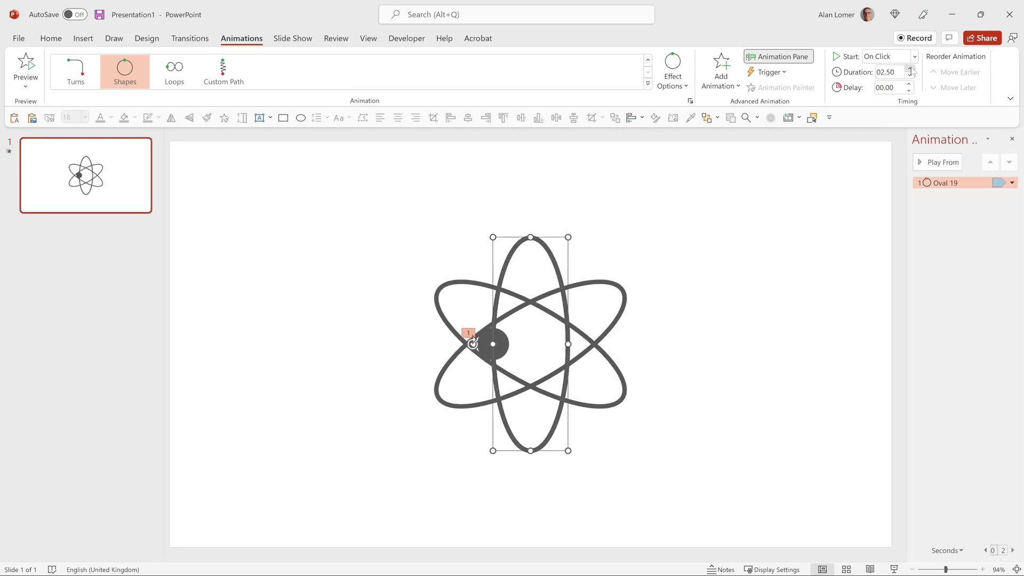
Step: Set the orbit animation to start With Previous, running 3 seconds per loop
left_click(881, 57)
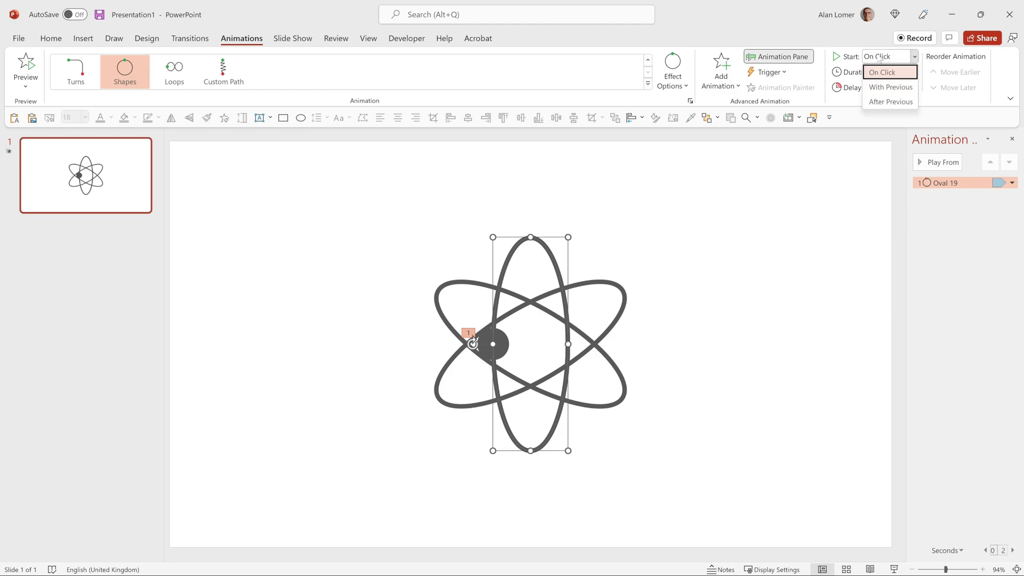
left_click(890, 87)
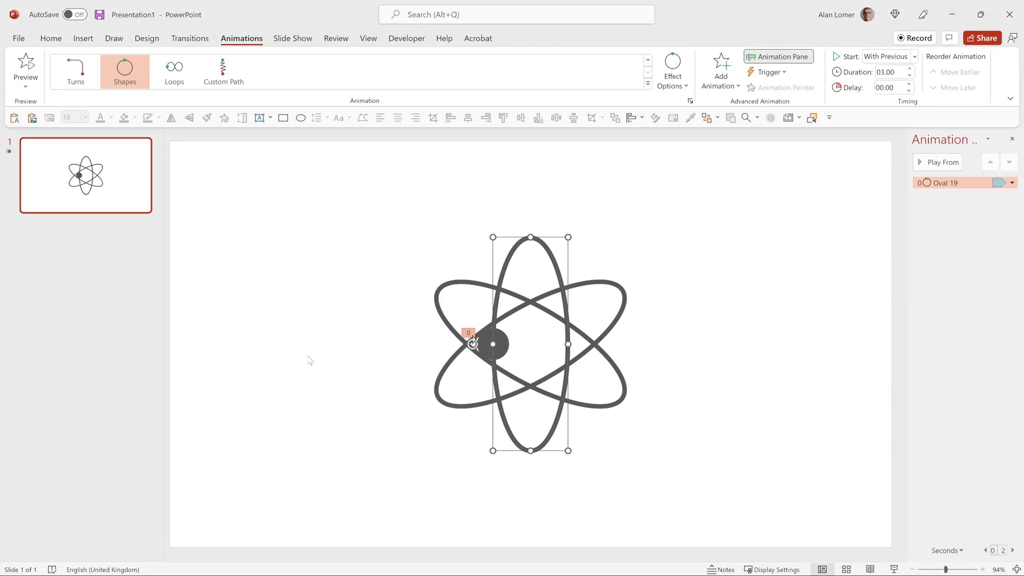
left_click(310, 361)
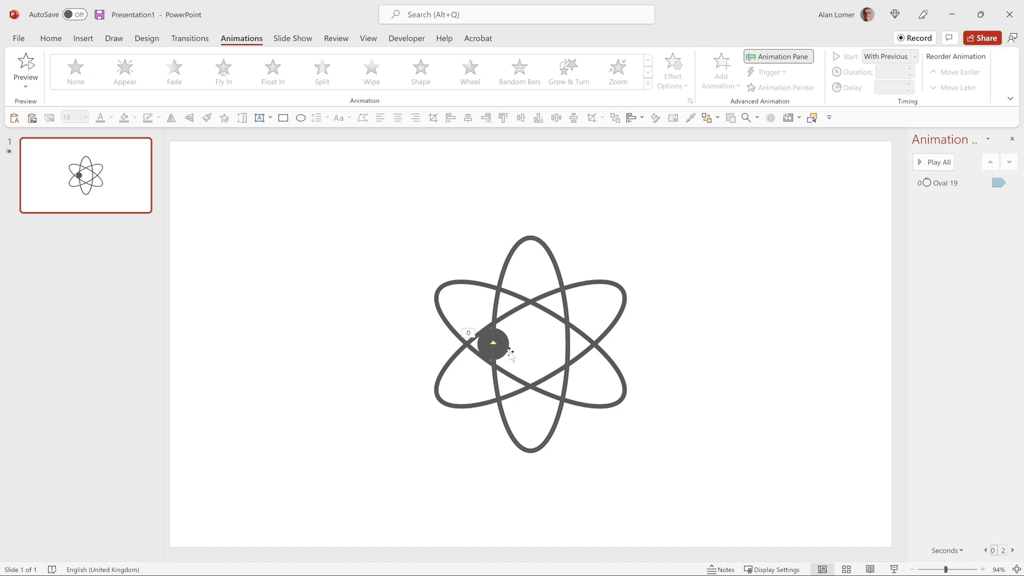
Step: Duplicate the animated dot and move the copy up onto the atom
left_click(484, 342)
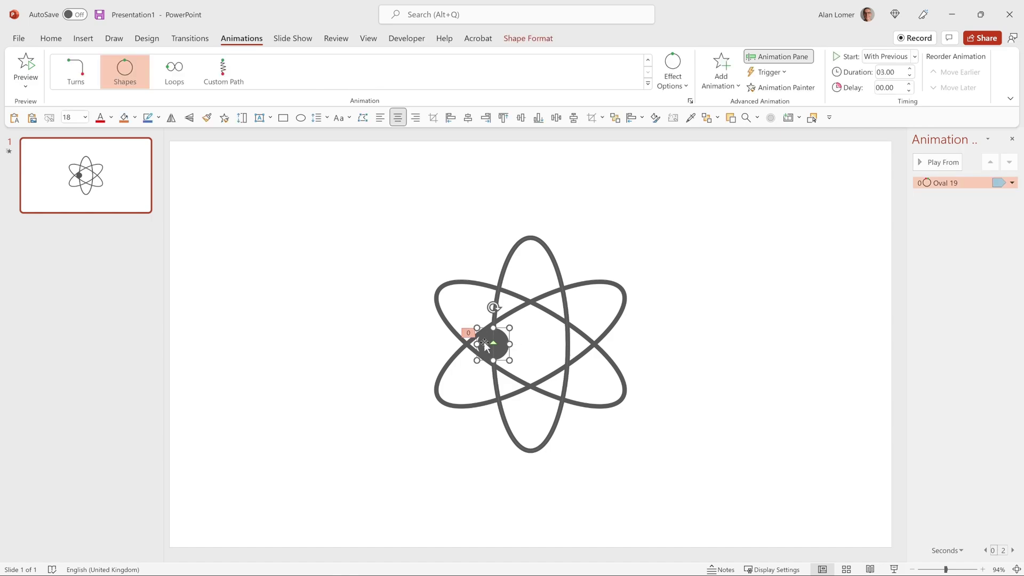
key("ctrl+d")
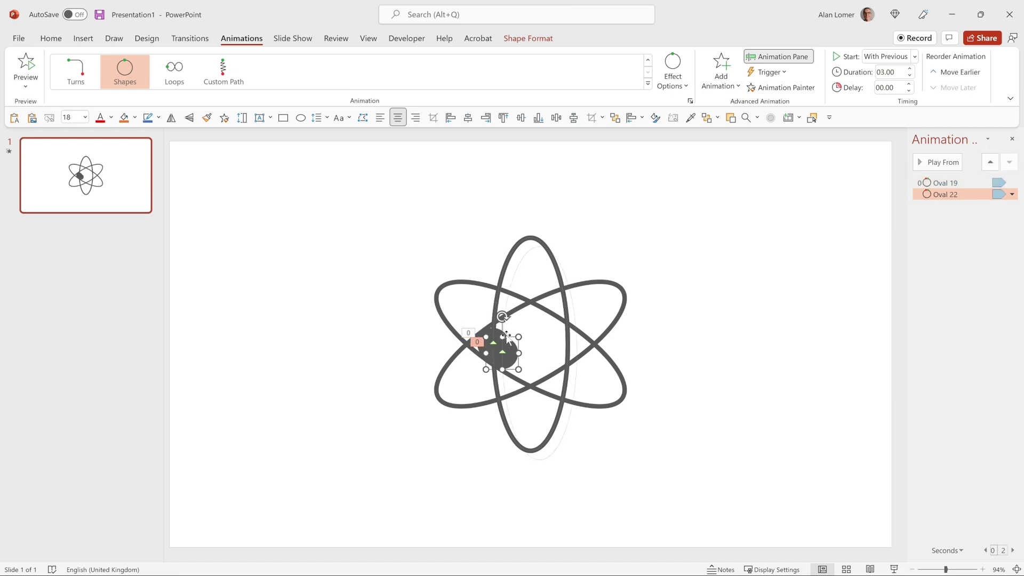
left_click_drag(514, 356, 521, 319)
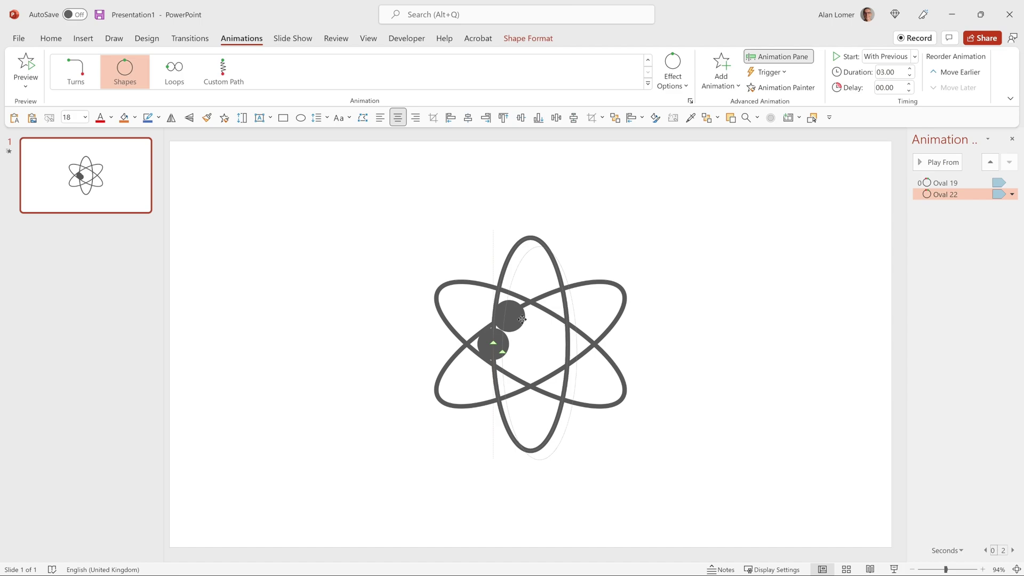
left_click(522, 319)
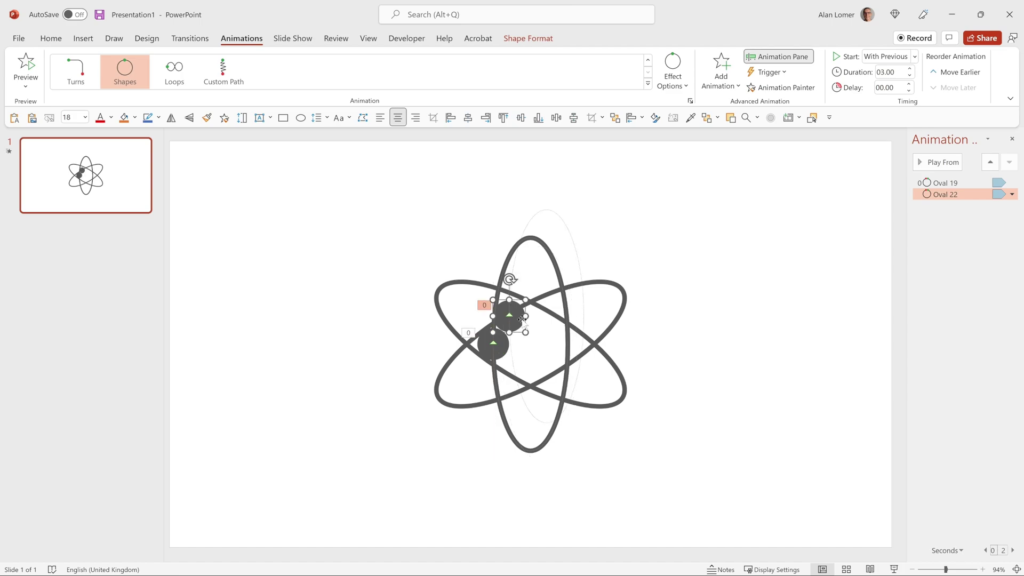
Step: Rotate and nudge the copy's motion path onto the orbit rising toward the upper right
left_click(534, 216)
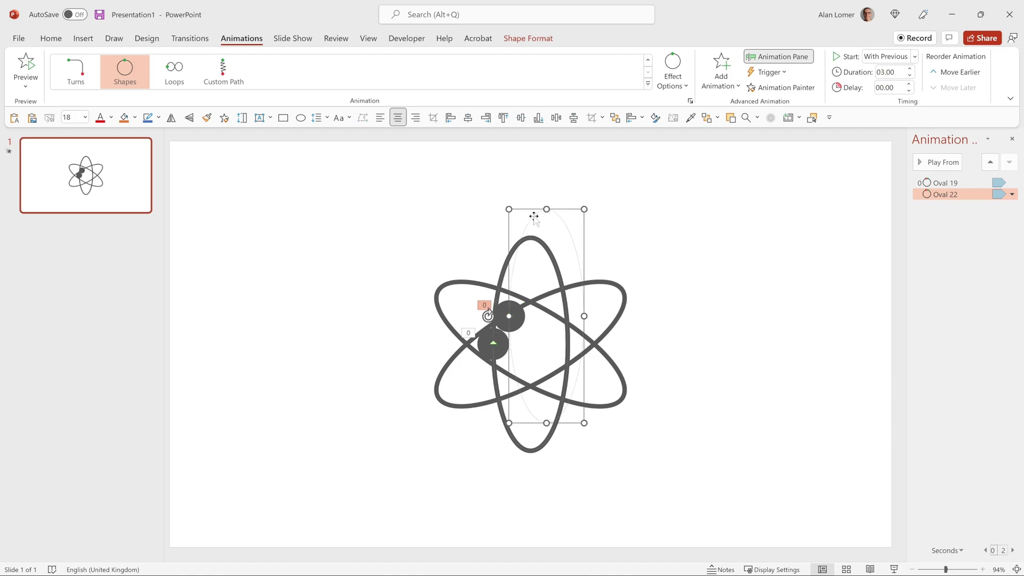
left_click_drag(488, 315, 525, 273)
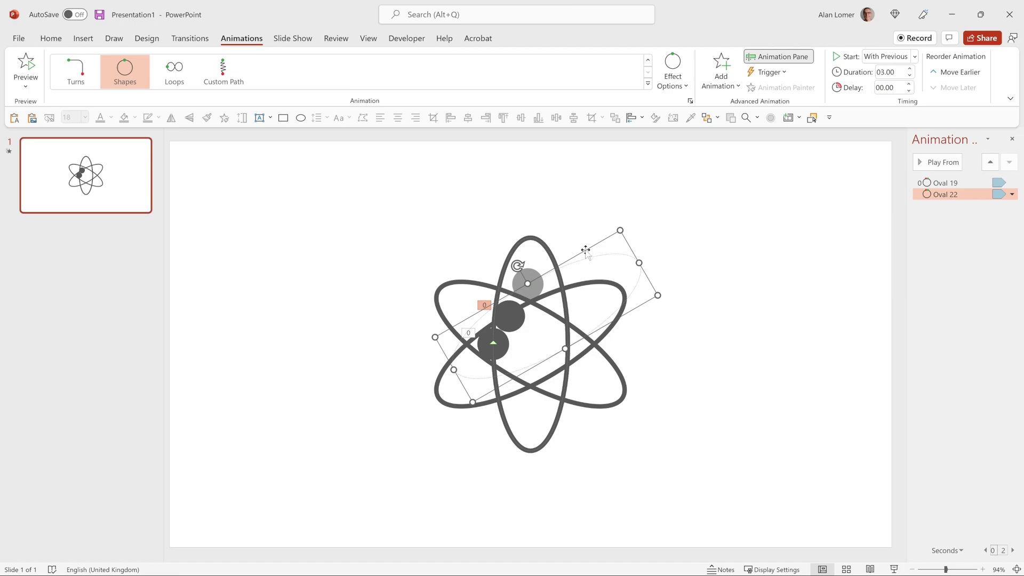
left_click_drag(586, 250, 567, 283)
key("Up")
key("Right")
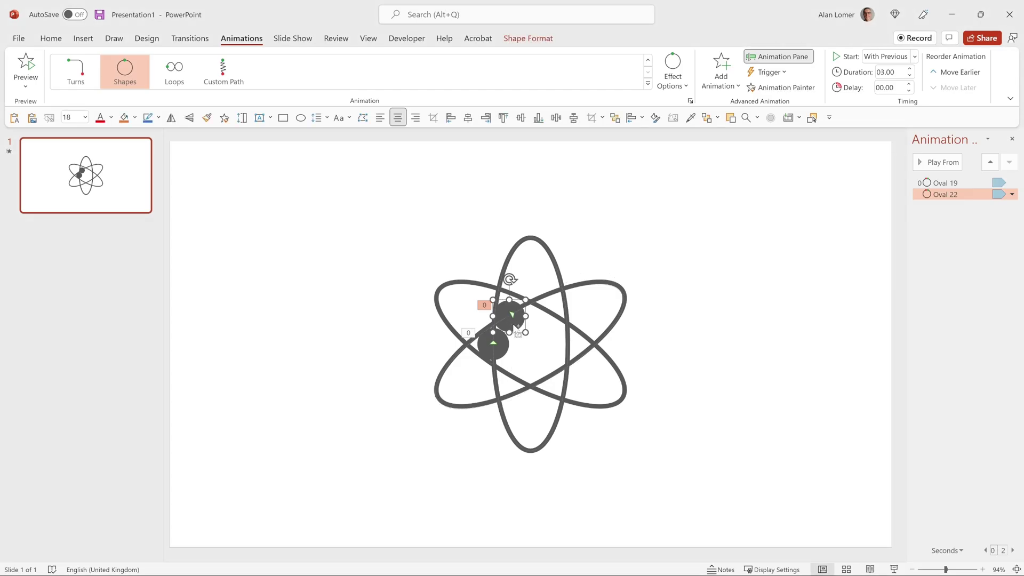
Step: Duplicate the animated dot again and position the third copy beside the others
key("ctrl+d")
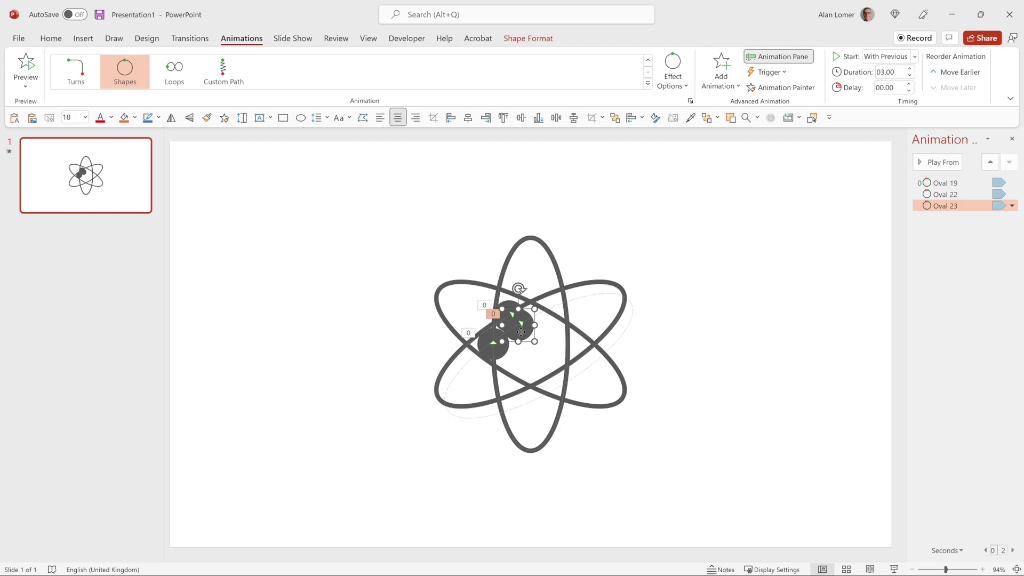
left_click_drag(520, 333, 545, 314)
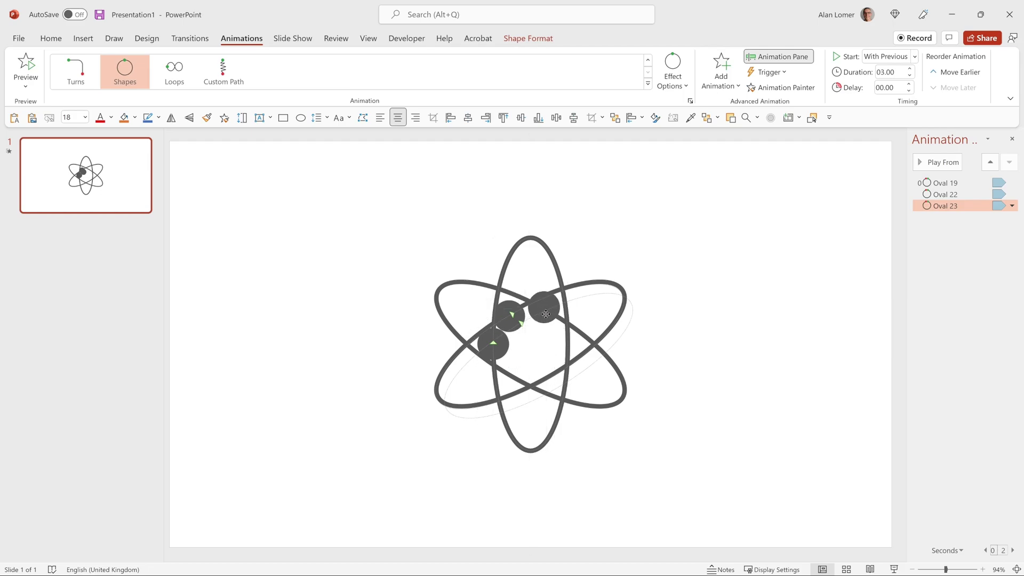
left_click_drag(544, 314, 545, 317)
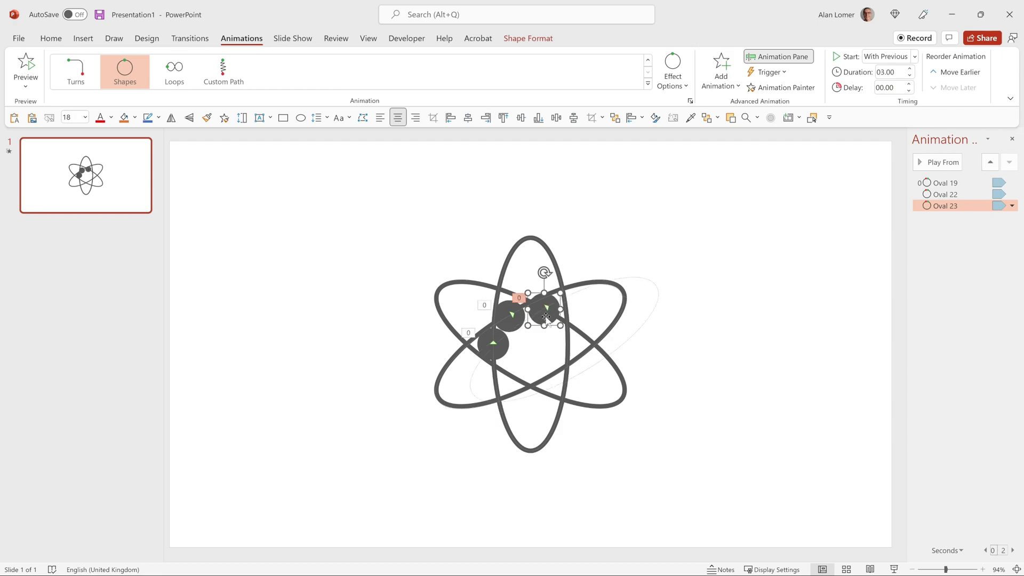
Step: Move and nudge the third dot's motion path onto the opposite diagonal orbit
left_click(646, 281)
left_click_drag(535, 288, 595, 304)
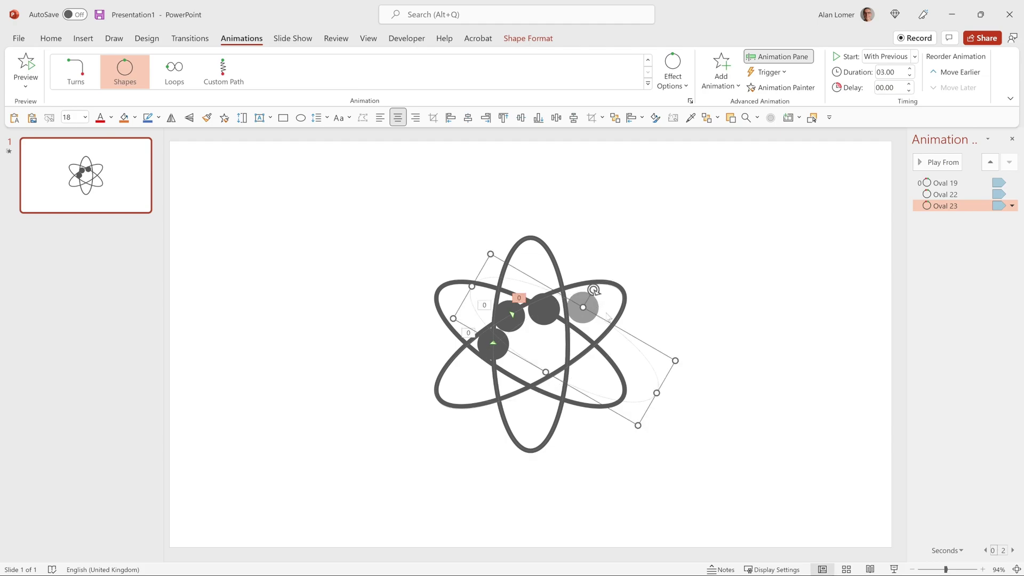
key("Escape")
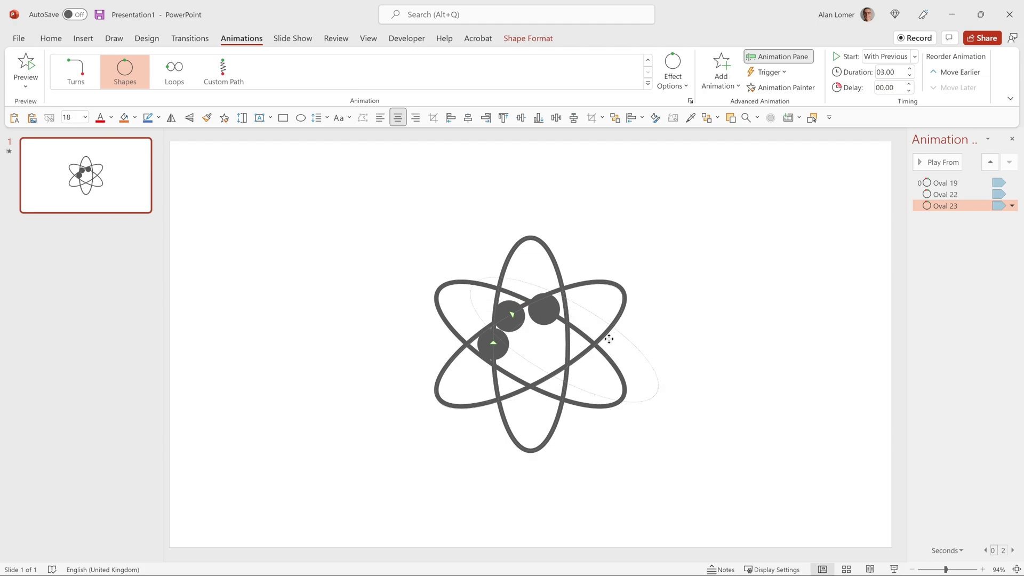
left_click(597, 340)
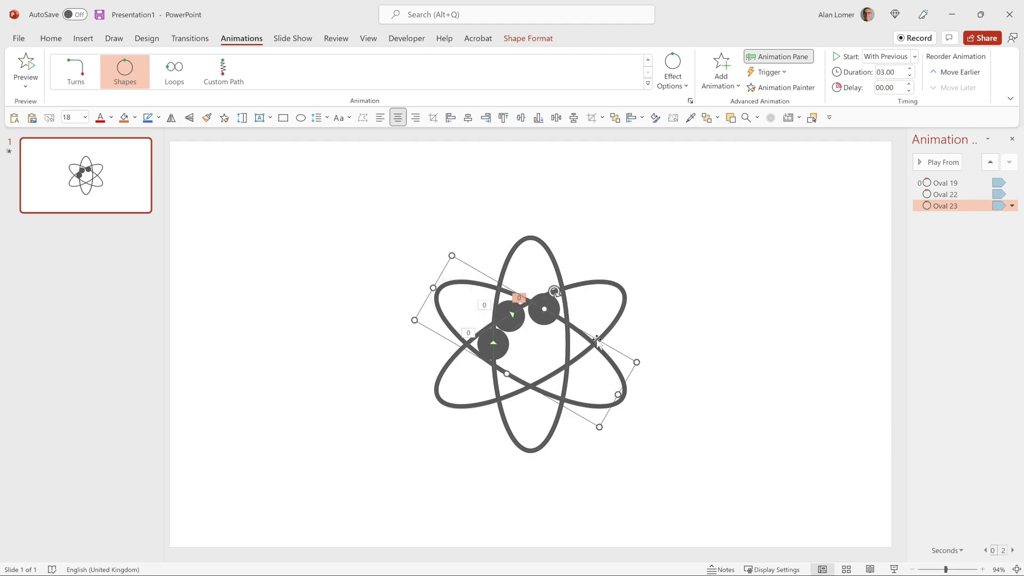
key("ctrl+Right")
key("ctrl+Down")
key("ctrl+Down")
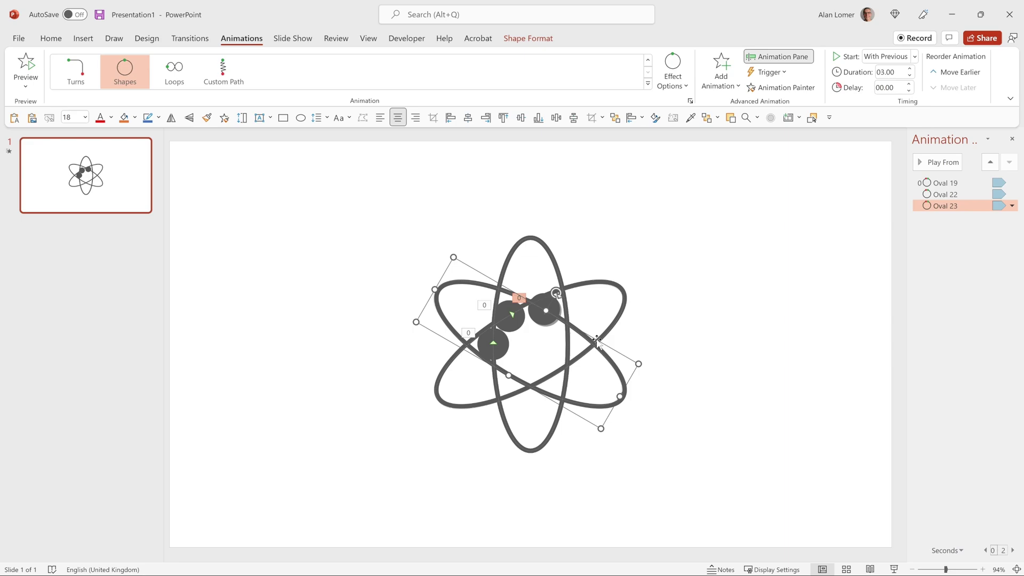
Step: Choose Reverse Path Direction in Effect Options for the Oval 23 animation
left_click(947, 206)
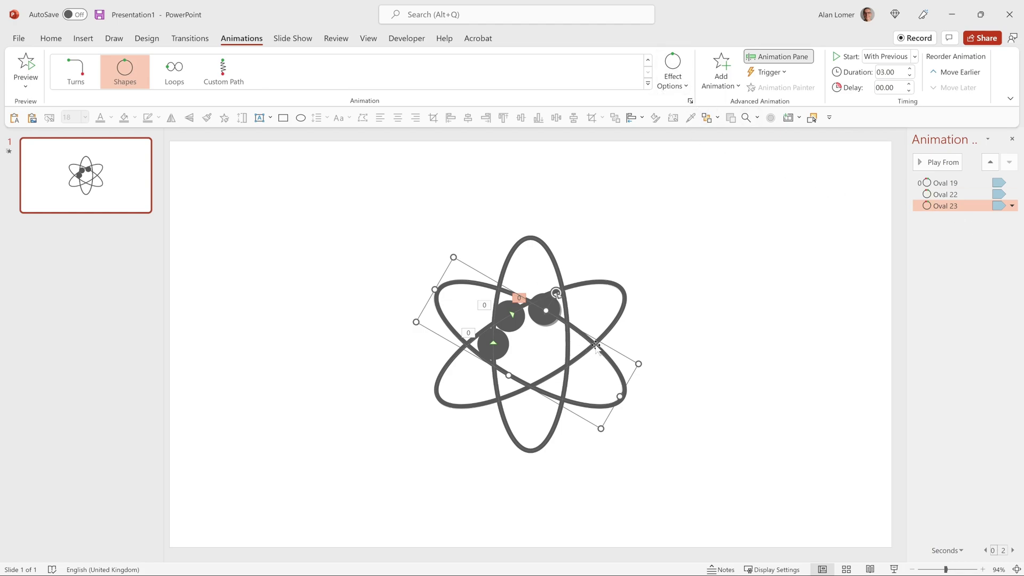
left_click(673, 86)
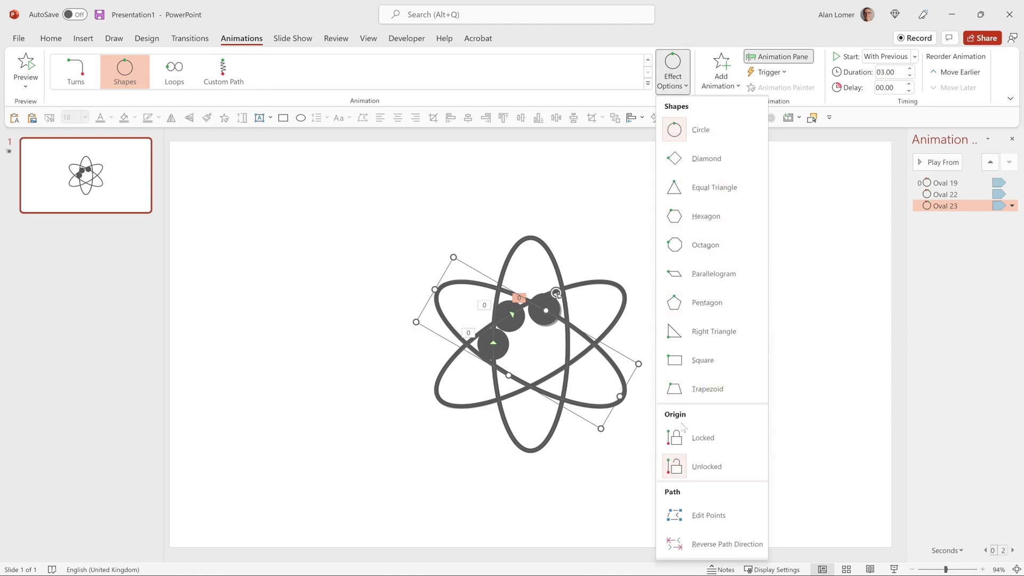
left_click(682, 550)
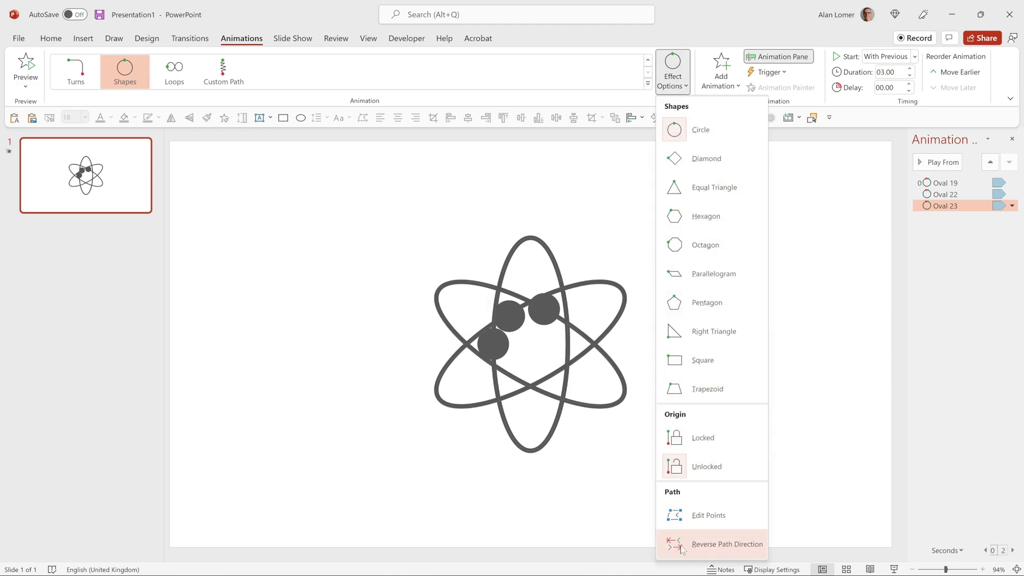
left_click(683, 550)
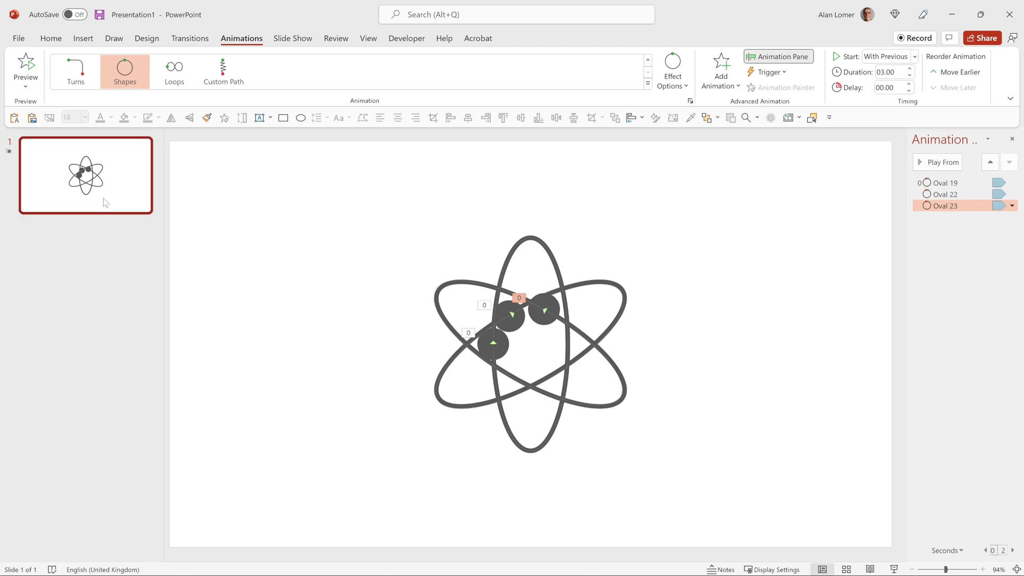
Step: Duplicate the atom slide with Ctrl+D and set the copy's Format Background colour to blue
left_click(104, 202)
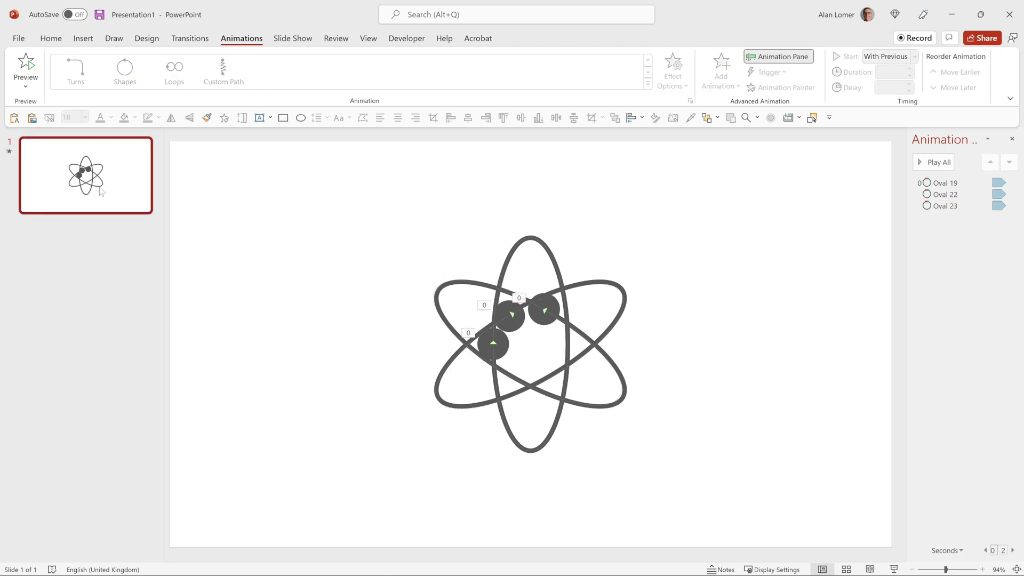
key("ctrl+d")
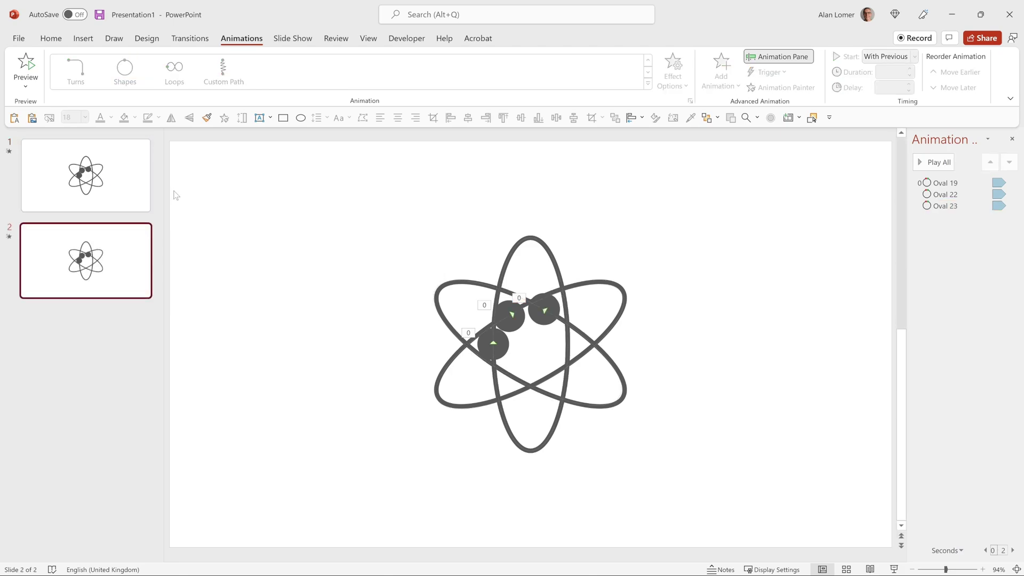
right_click(426, 192)
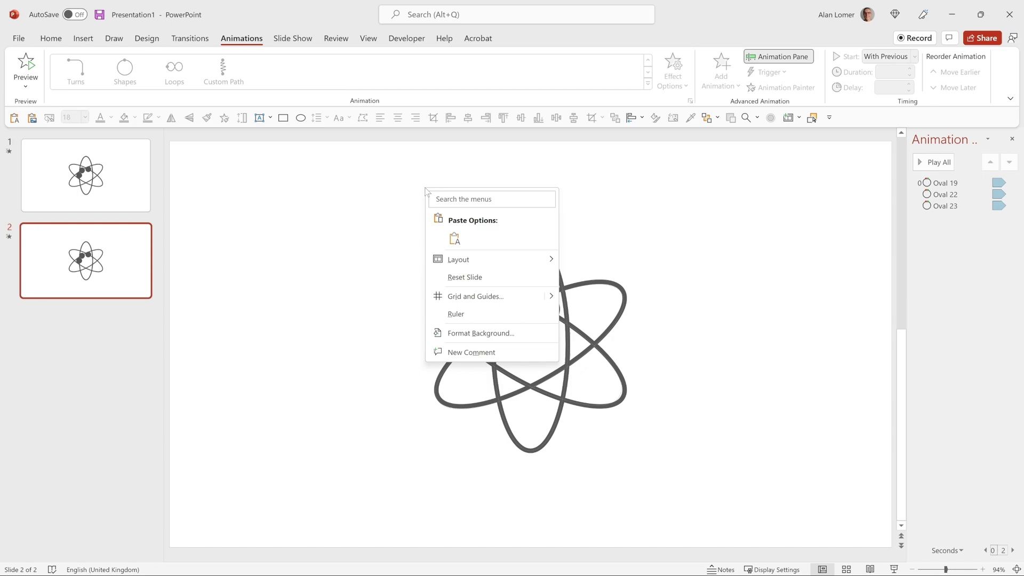
left_click(475, 334)
left_click(971, 287)
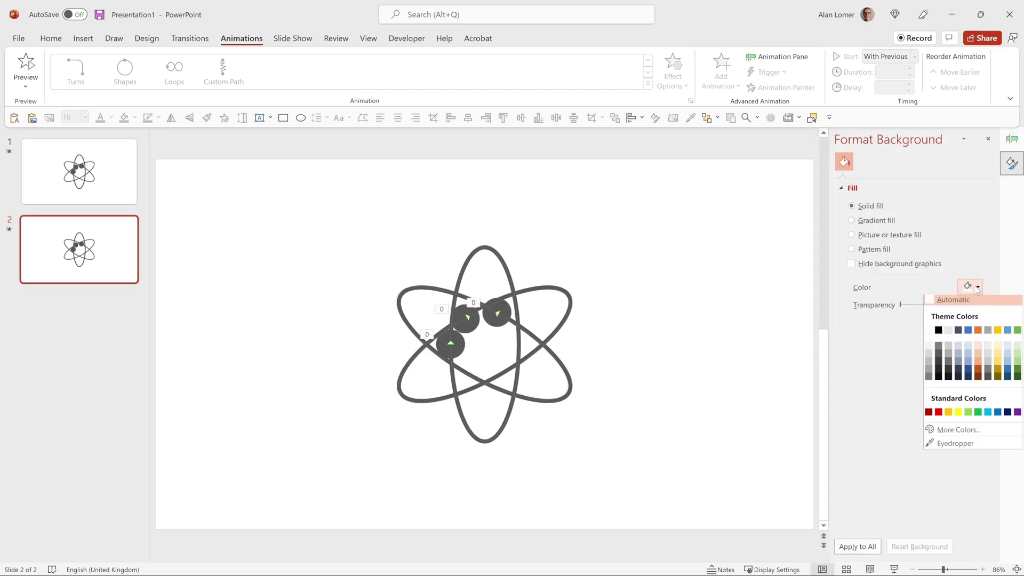
left_click(1008, 333)
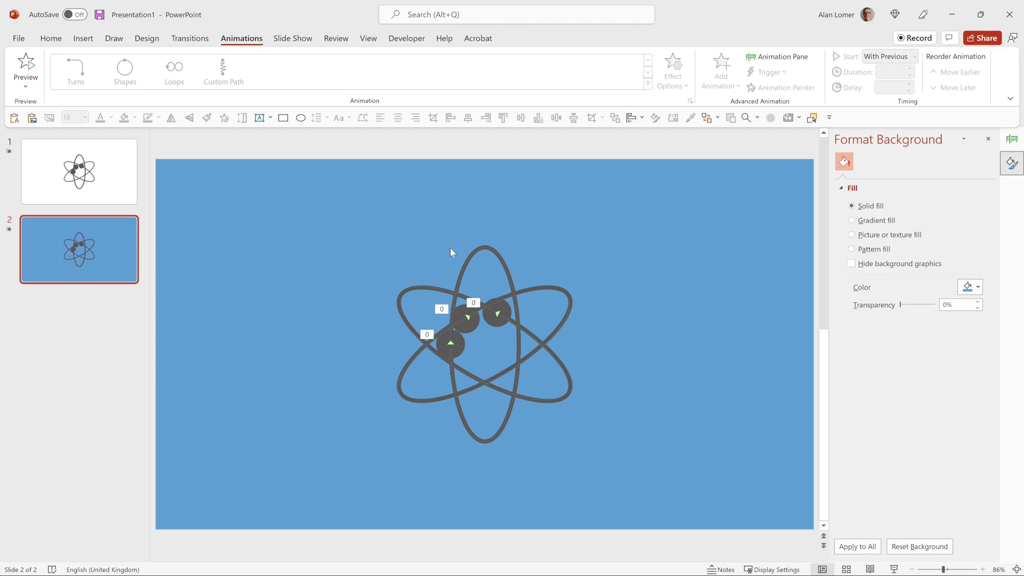
Step: Set the outline colour of the three orbit ellipses to white
left_click(486, 248)
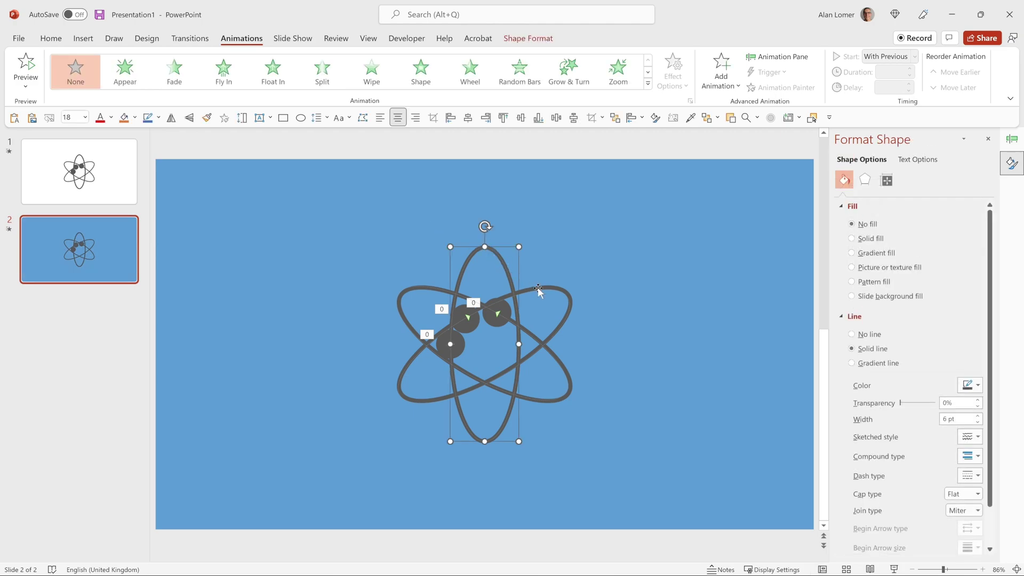
left_click(538, 287, "shift")
left_click(419, 288, "shift")
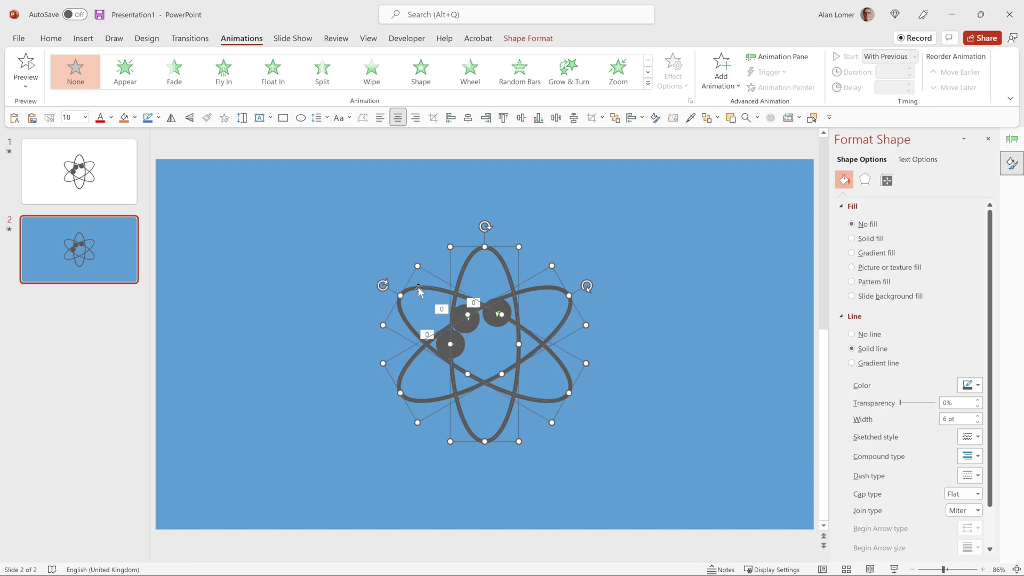
left_click(968, 388)
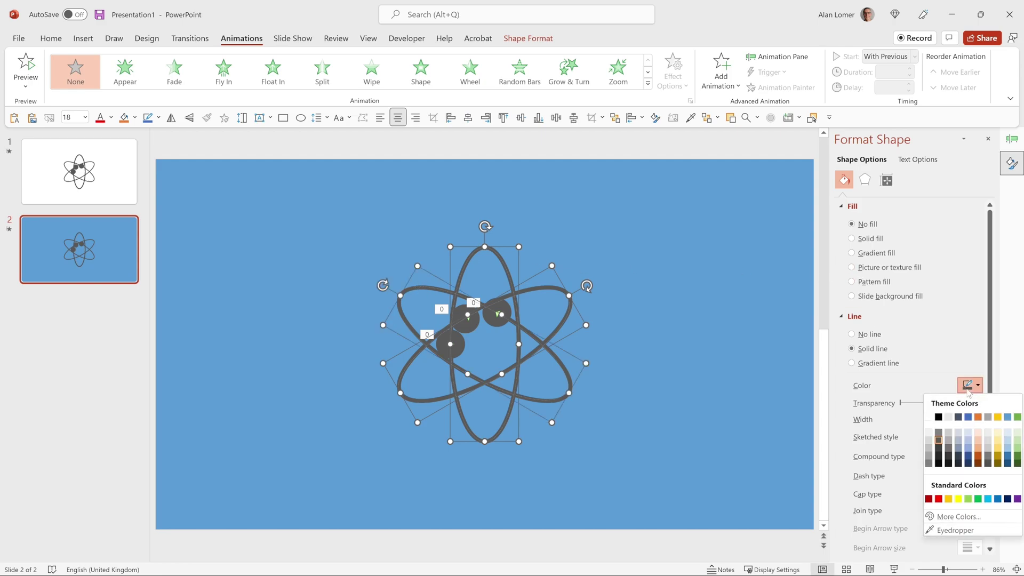
left_click(931, 418)
Step: Fill the right, left and bottom dots with white
left_click(488, 317)
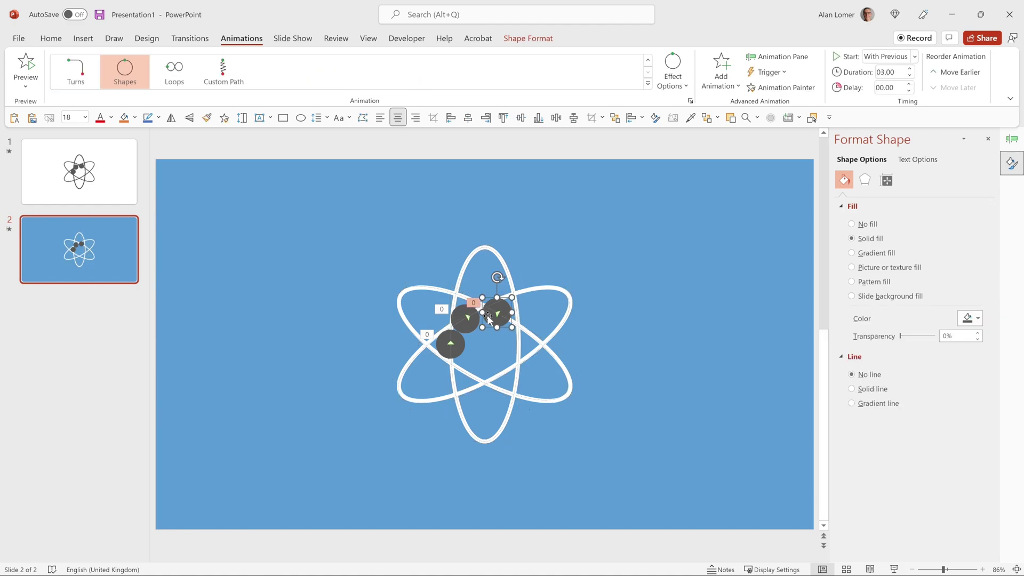
left_click(471, 323, "shift")
left_click(459, 353, "shift")
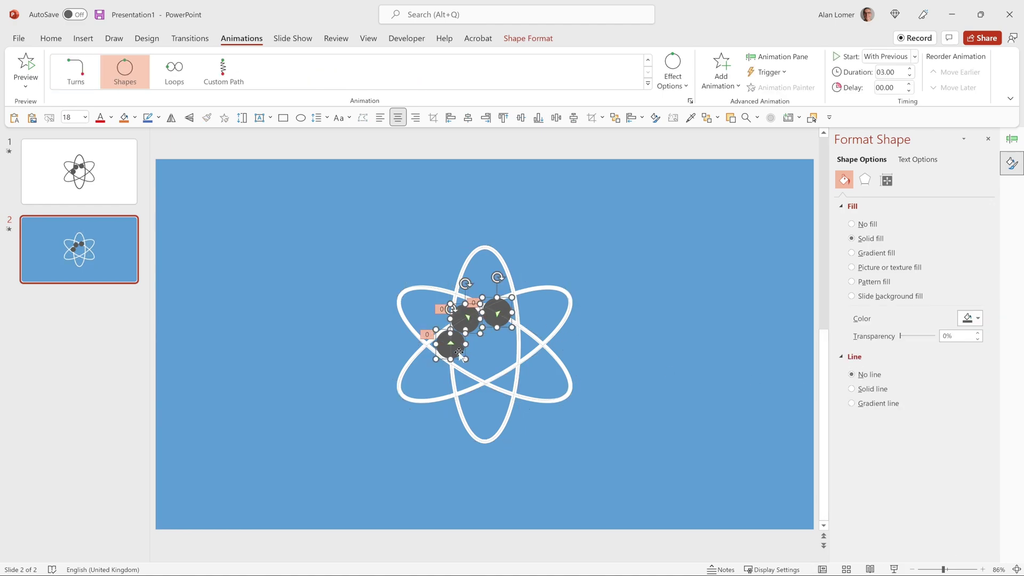
left_click(969, 319)
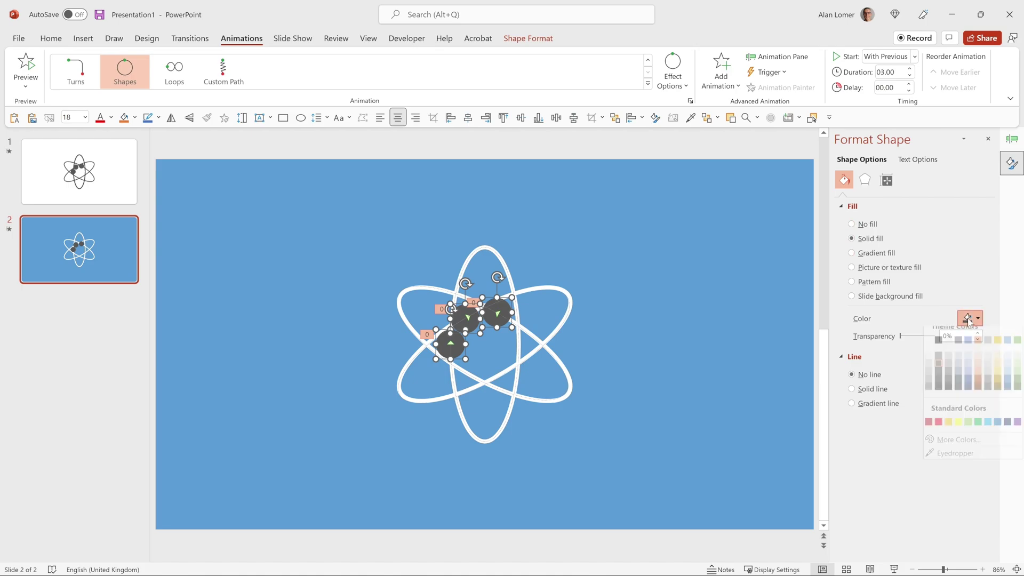
left_click(929, 350)
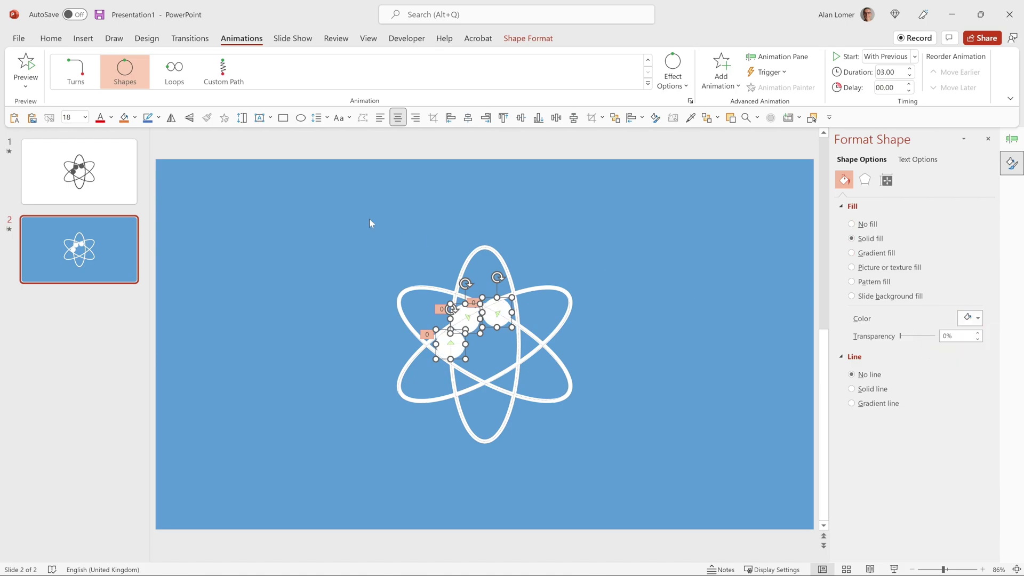
Step: Set the second slide's background fill to the dark grey theme colour
left_click(369, 219)
left_click(968, 287)
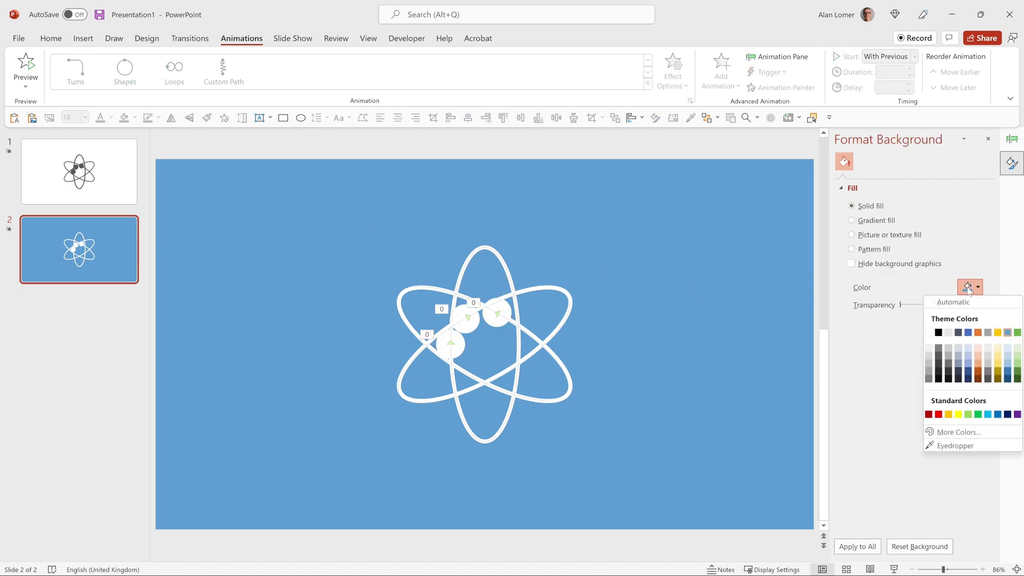
left_click(940, 357)
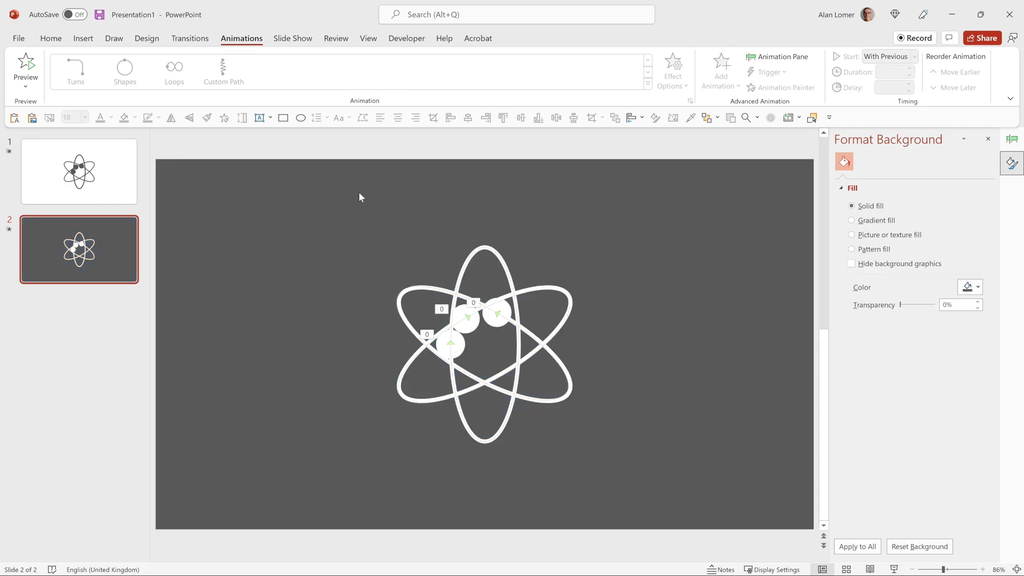